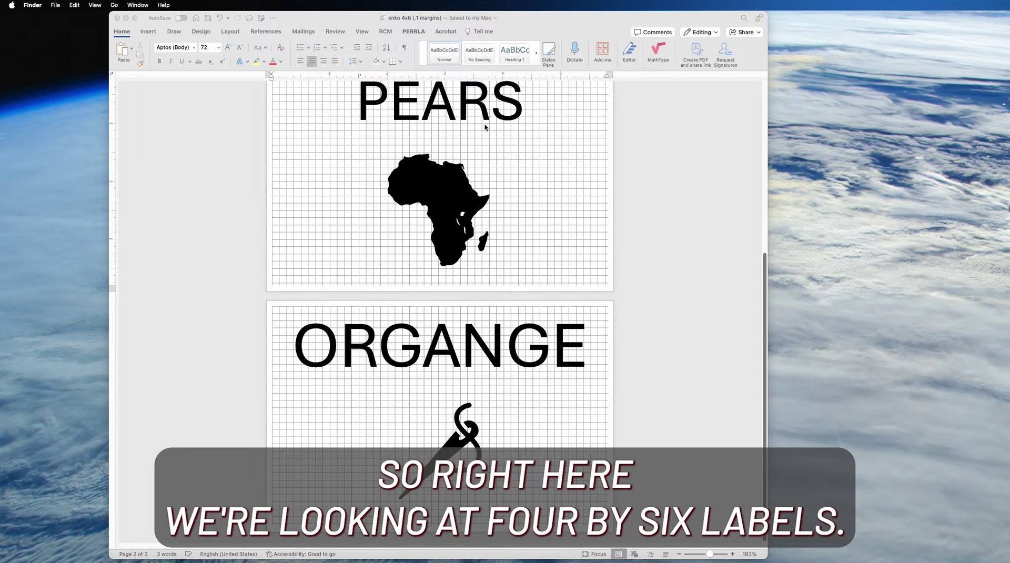
# - Bring the Word window with the existing 4×6 APPLE/PEARS label document to the front
pyautogui.scroll(10, 410, 168)
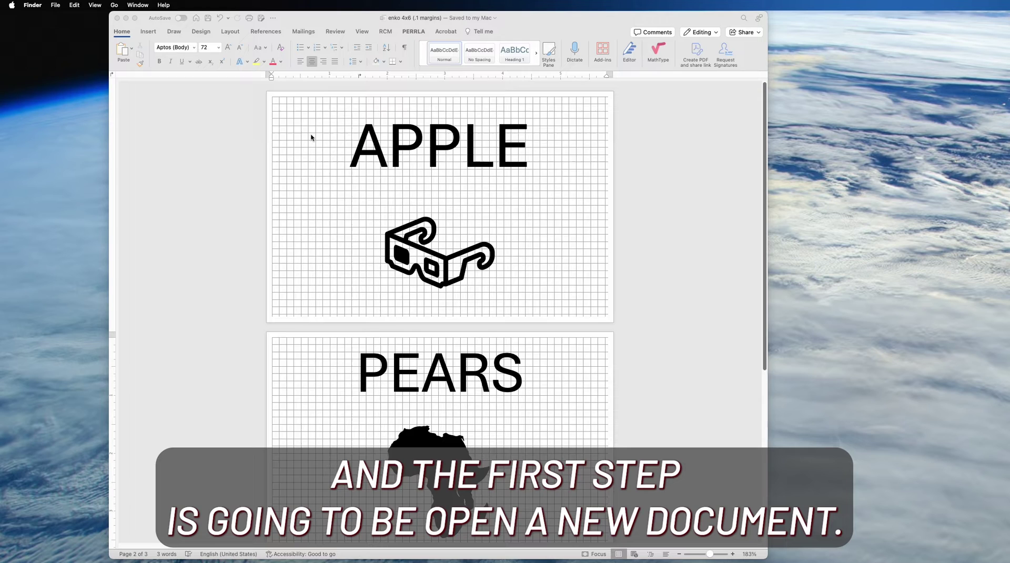
pyautogui.scroll(-10, 311, 138)
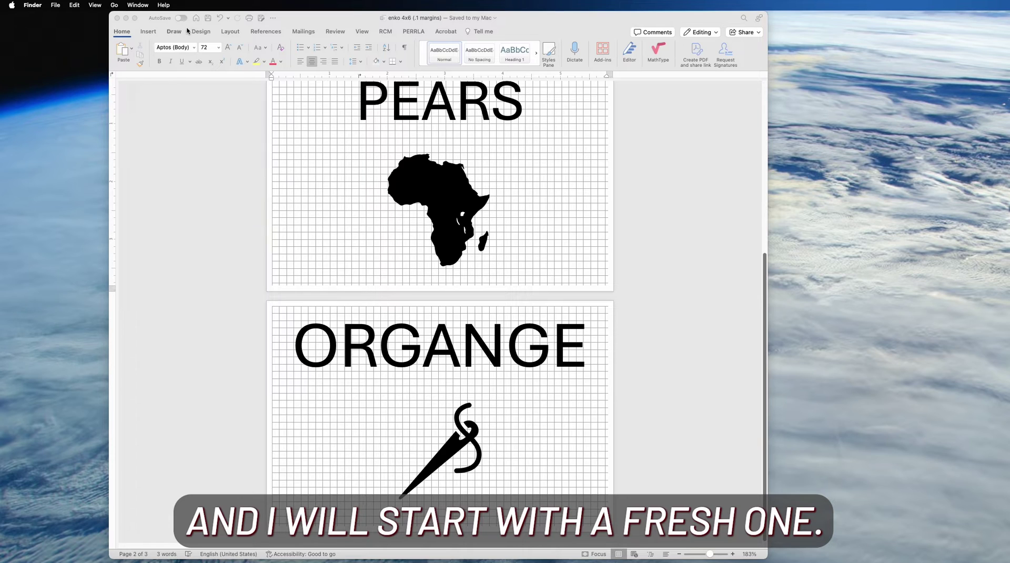
pyautogui.click(491, 110)
# - Create blank Document3 and leave its View gridlines switched off
pyautogui.click(52, 6)
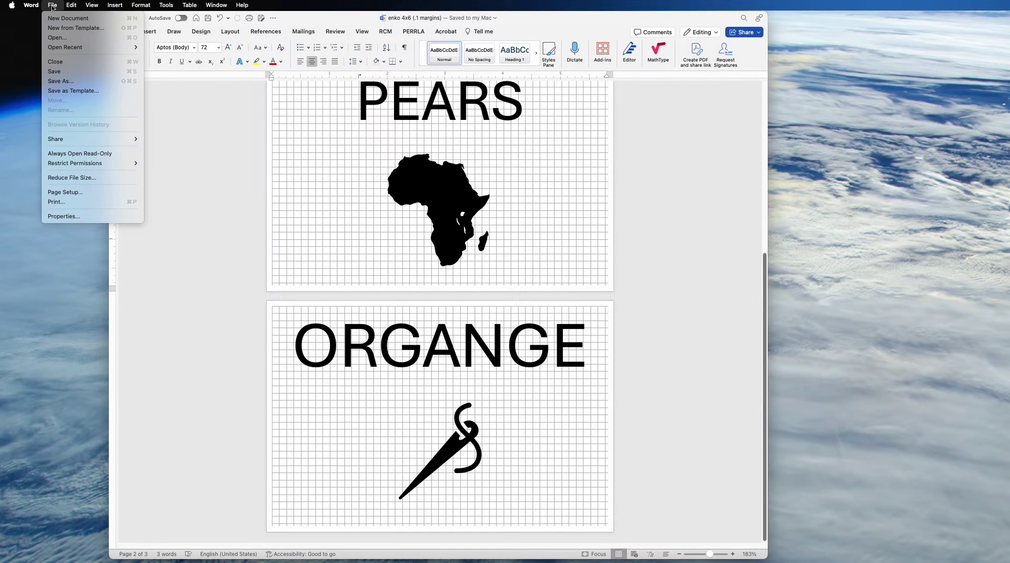
pyautogui.click(67, 19)
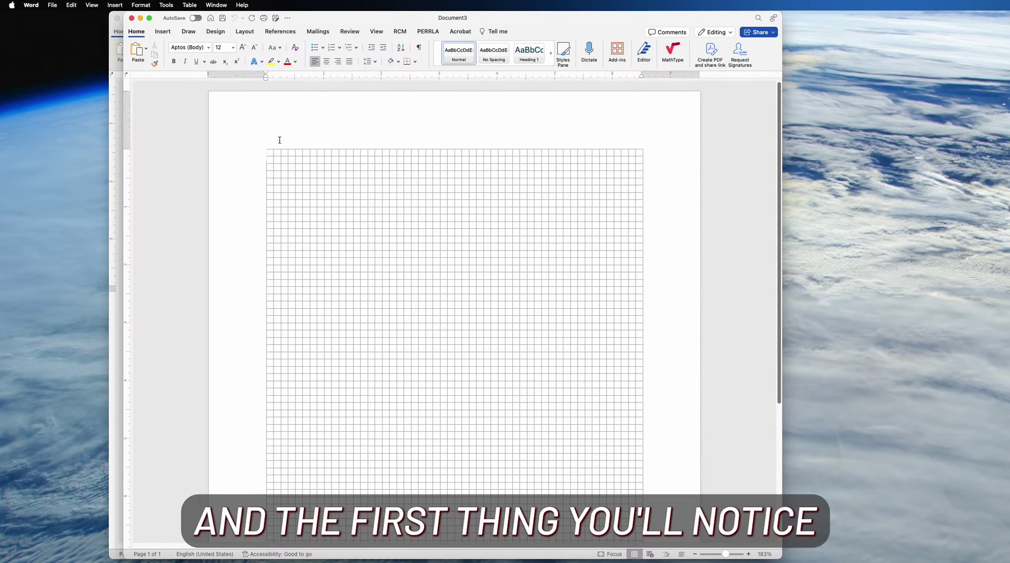
pyautogui.click(377, 31)
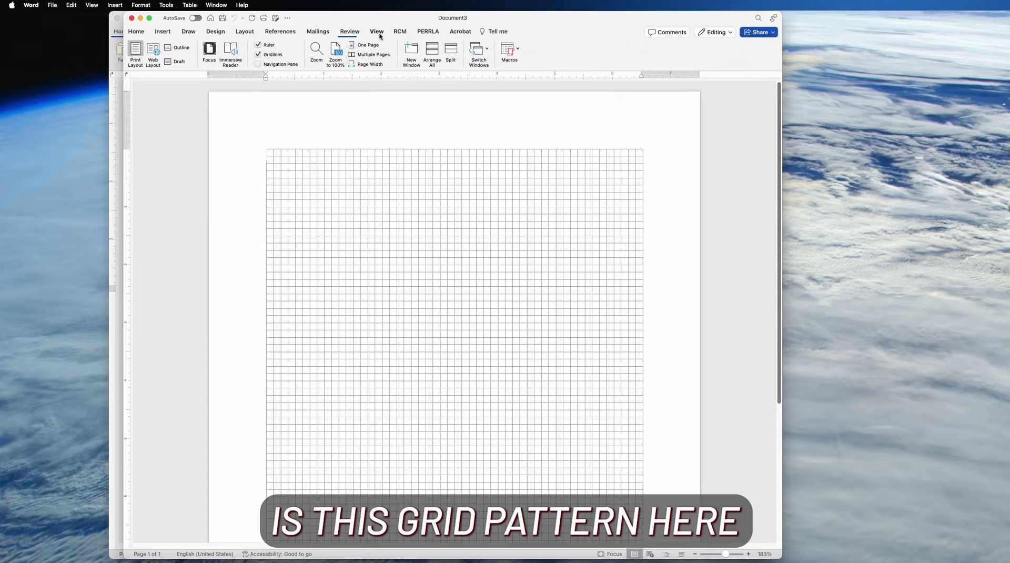
pyautogui.click(257, 55)
pyautogui.click(257, 55)
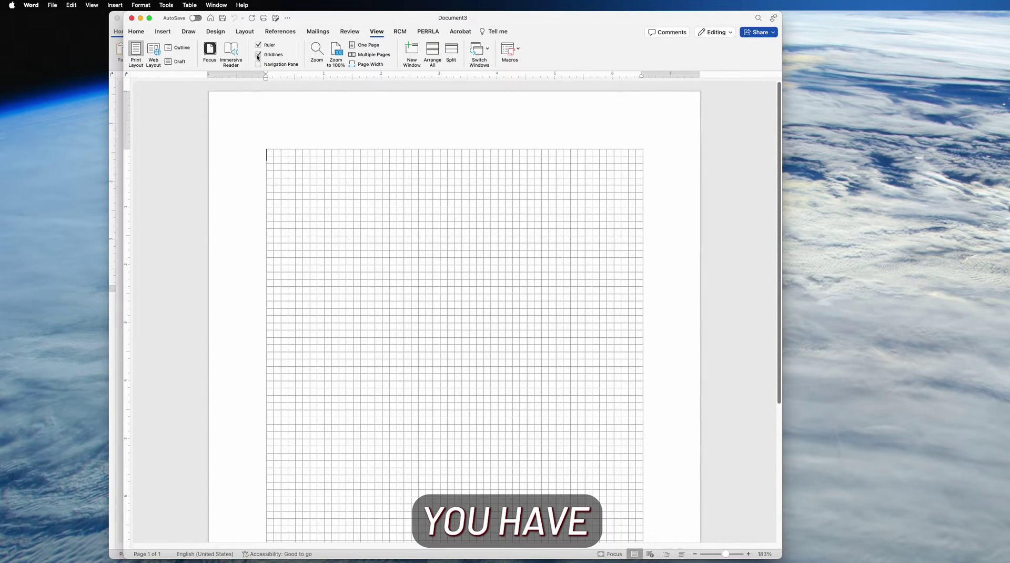
pyautogui.click(257, 55)
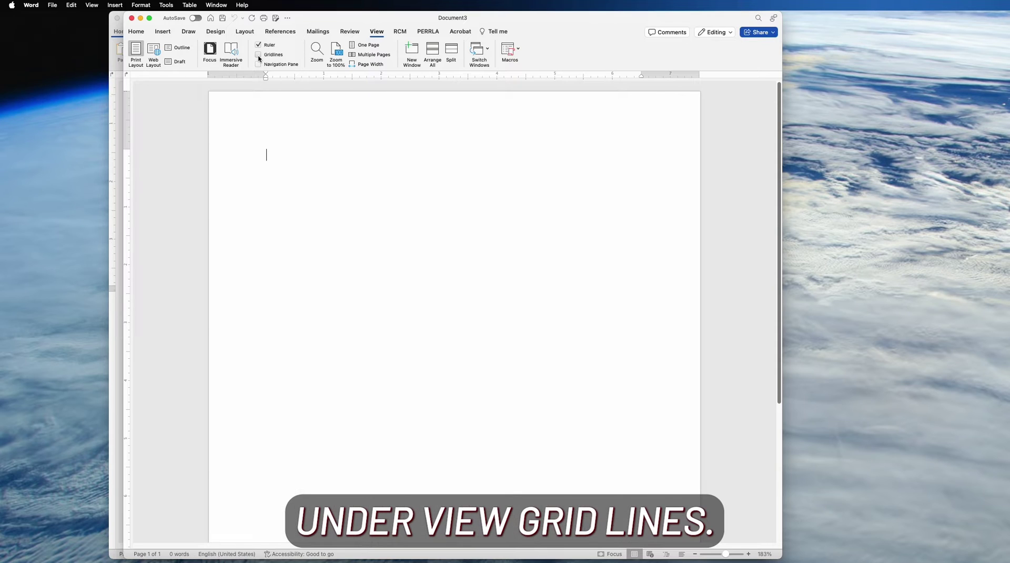
pyautogui.click(258, 54)
pyautogui.click(258, 55)
pyautogui.click(257, 54)
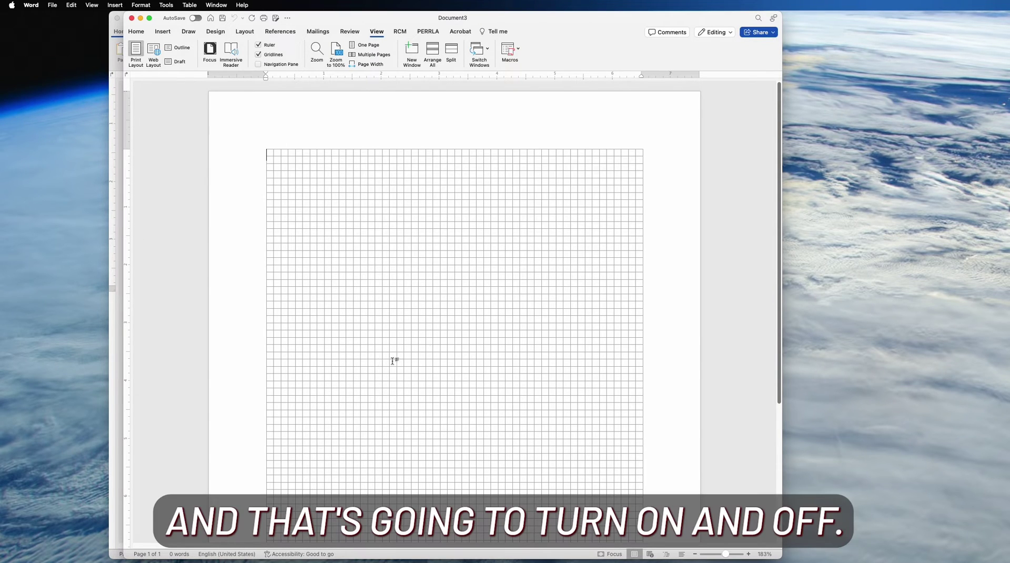
pyautogui.click(258, 55)
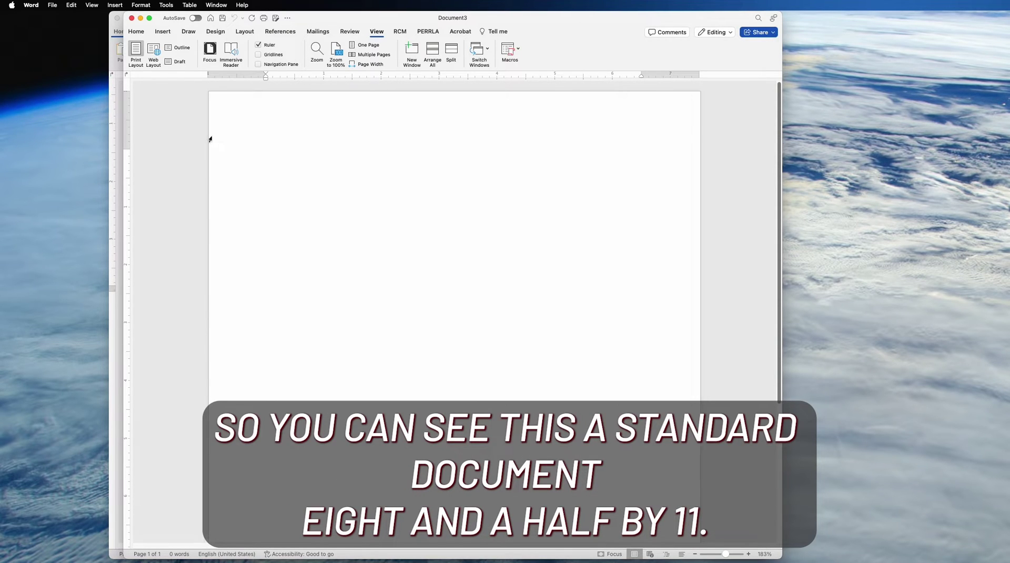
pyautogui.scroll(-5, 210, 139)
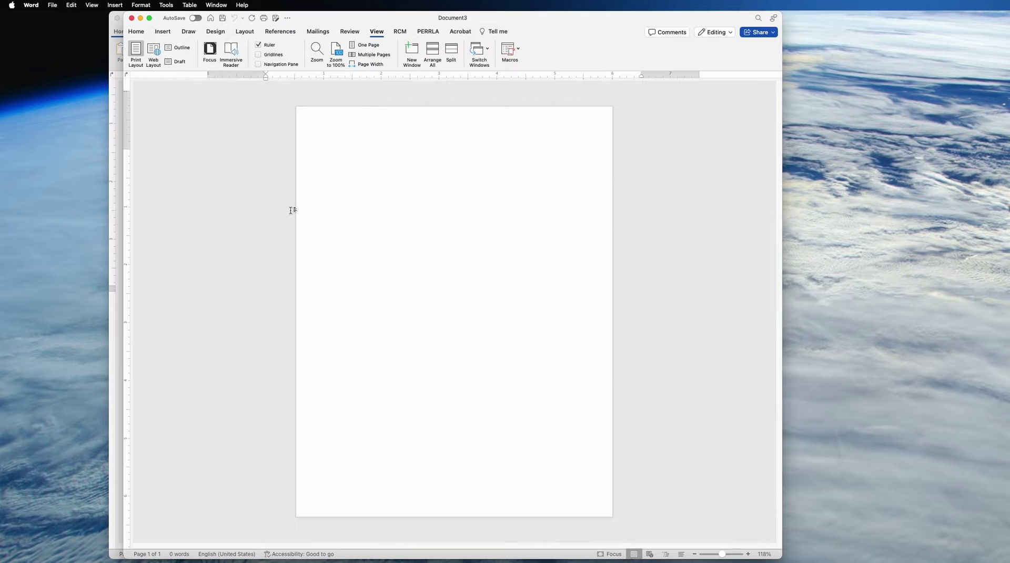
pyautogui.moveTo(480, 15); pyautogui.dragTo(467, 17)
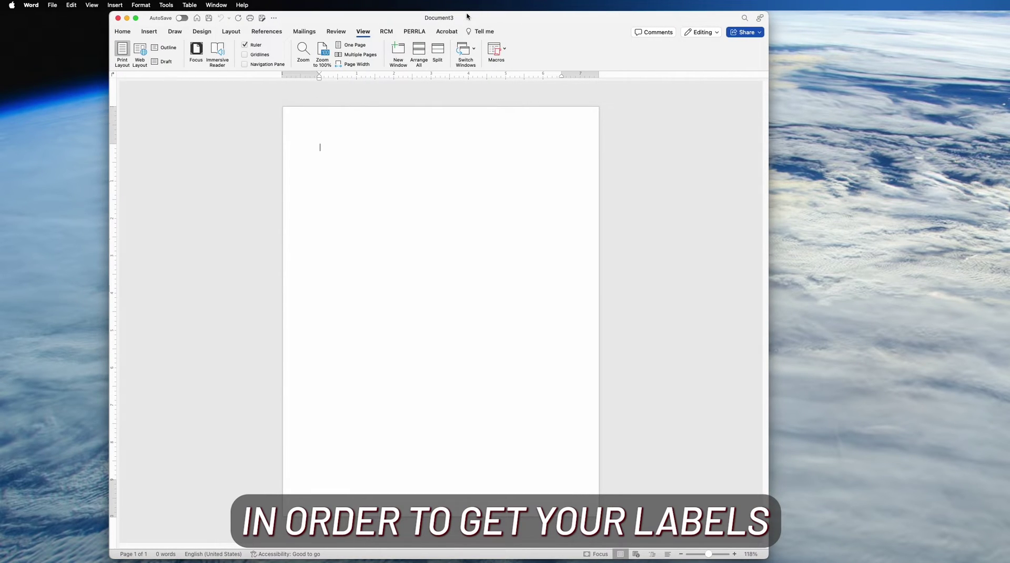
# - Open Page Setup for Document3 and show the Paper Size list
pyautogui.click(49, 6)
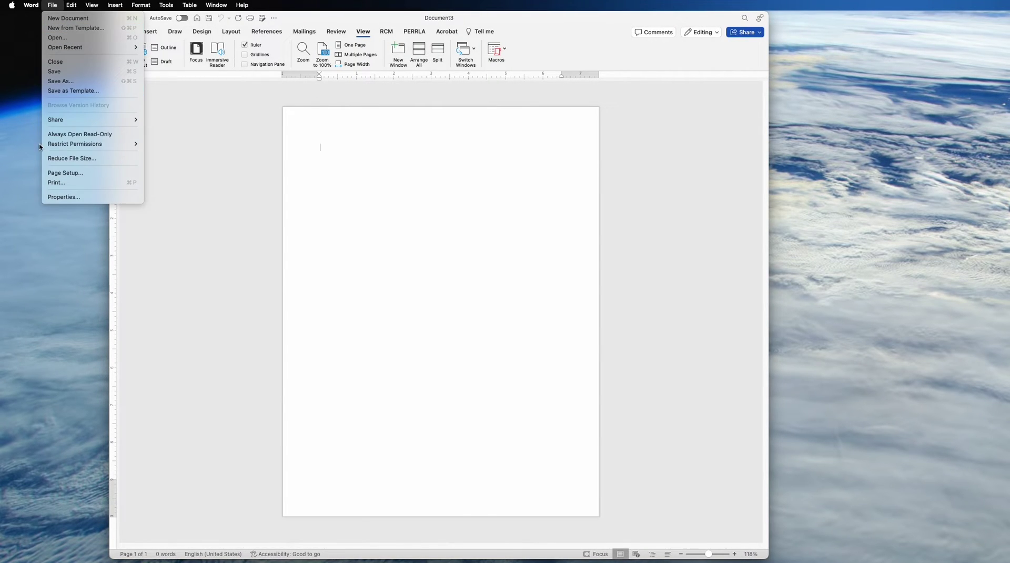
pyautogui.click(87, 173)
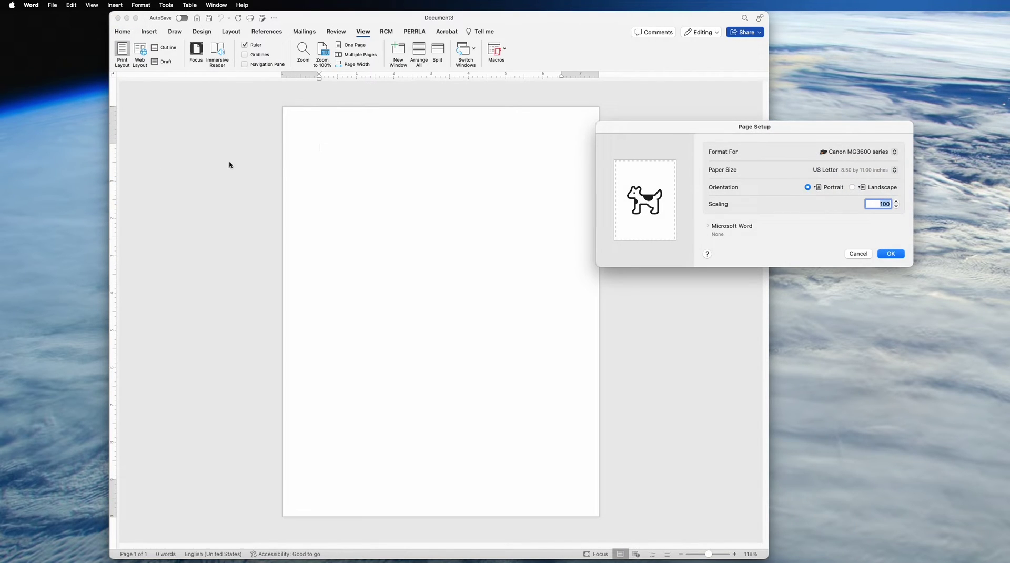
pyautogui.moveTo(705, 127); pyautogui.dragTo(334, 119)
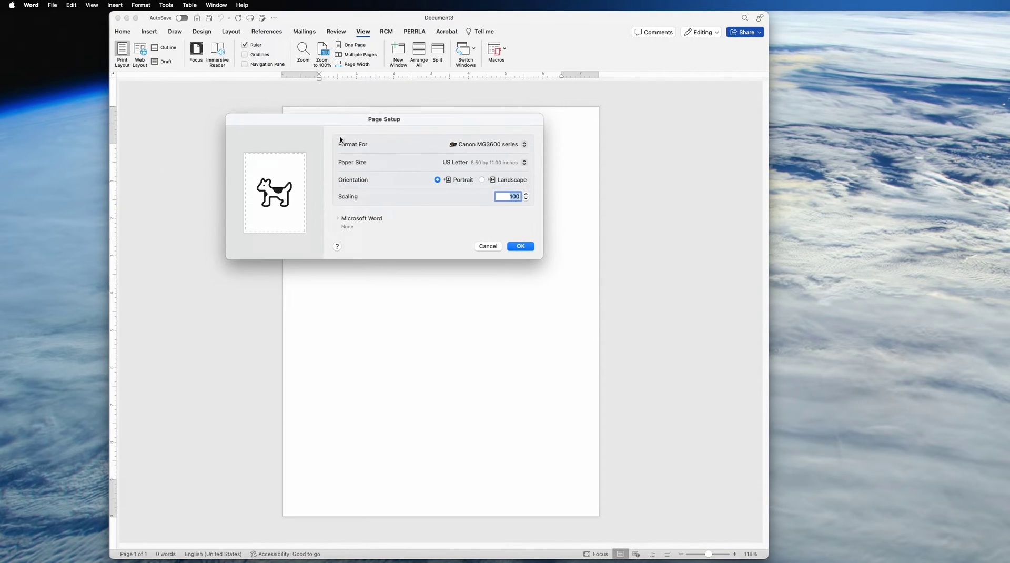
pyautogui.click(475, 163)
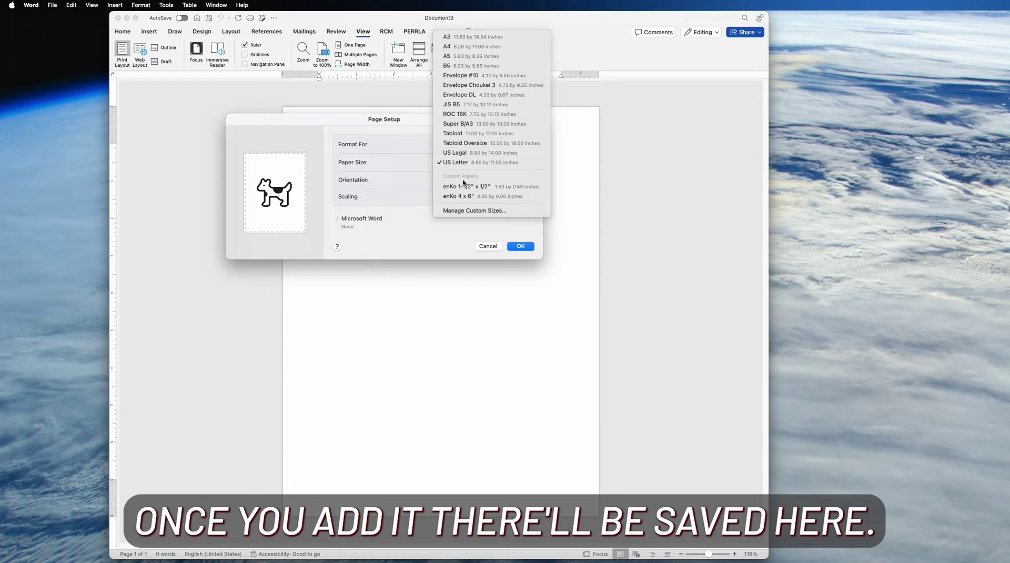
# - Add a new custom paper size 4 inches wide by 2 inches high
pyautogui.click(466, 210)
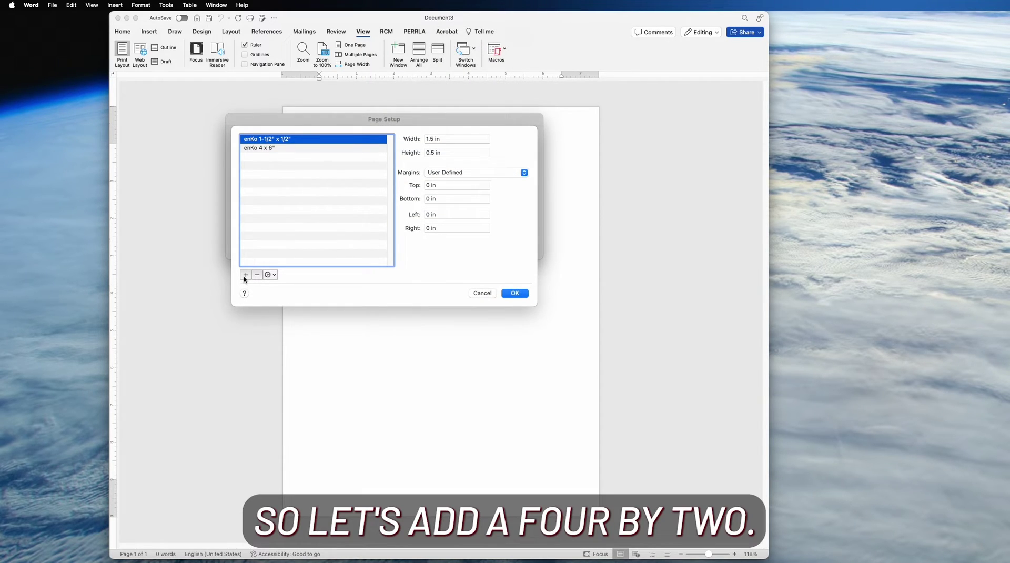
pyautogui.click(245, 275)
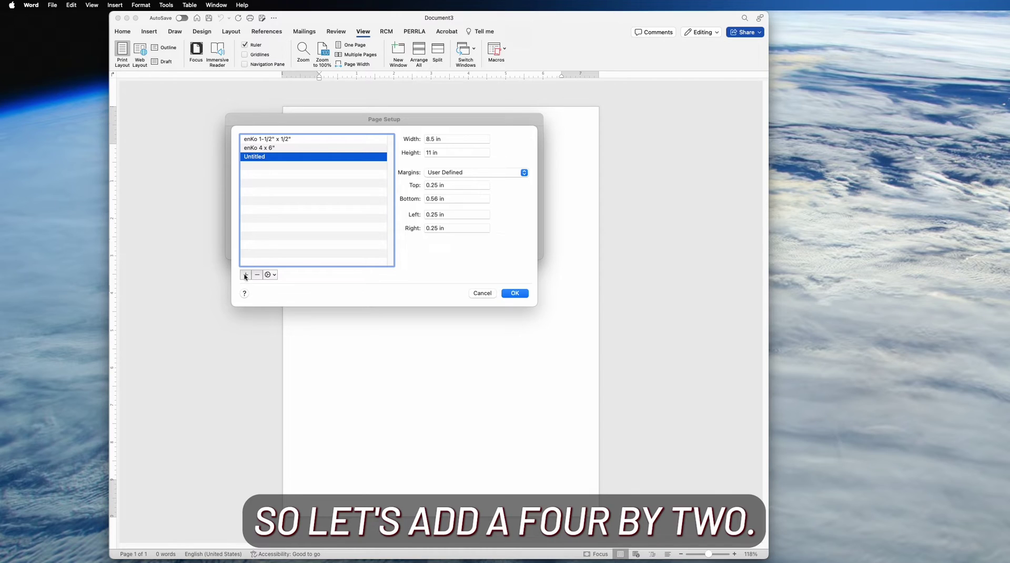
pyautogui.doubleClick(432, 138)
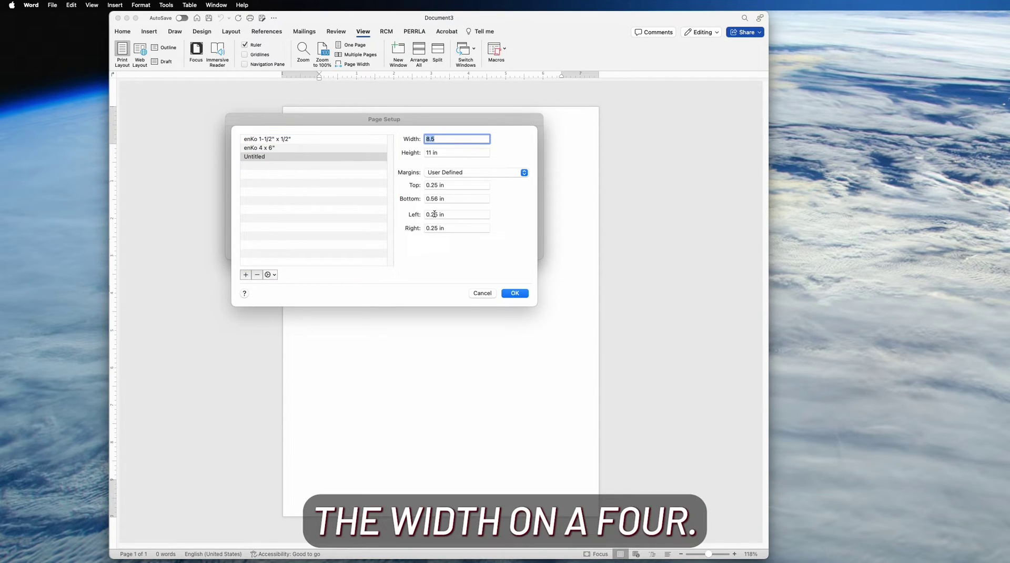
pyautogui.write('4')
pyautogui.press('Tab')
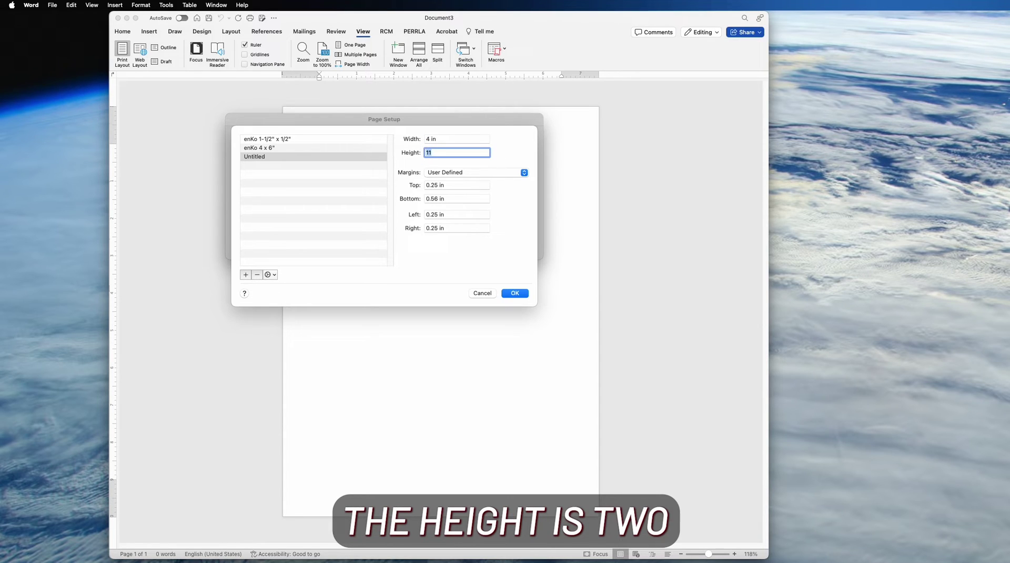
pyautogui.press('Tab')
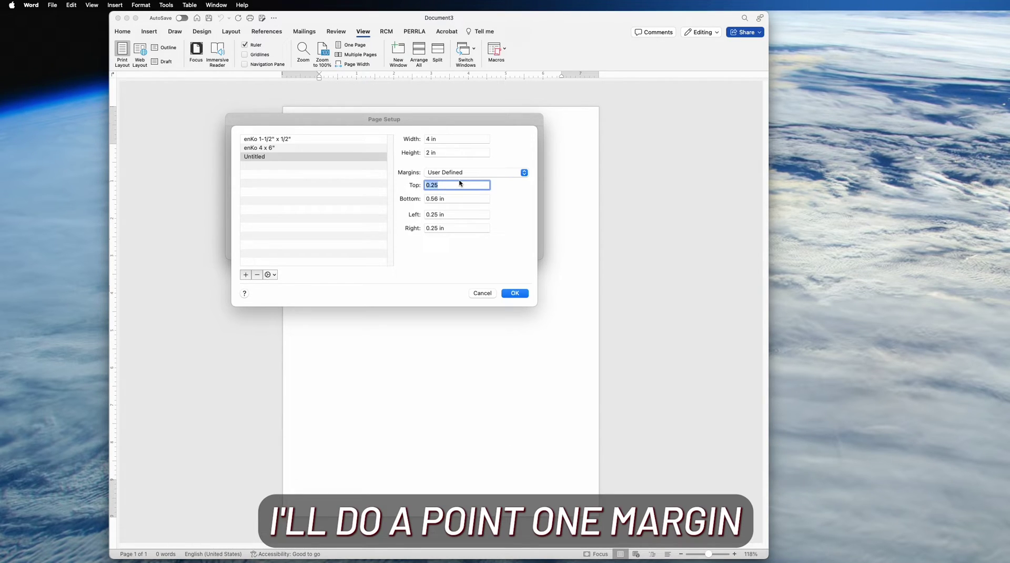
# - Set the custom size's top, bottom, left and right margins to 0.1 inch
pyautogui.write('.1')
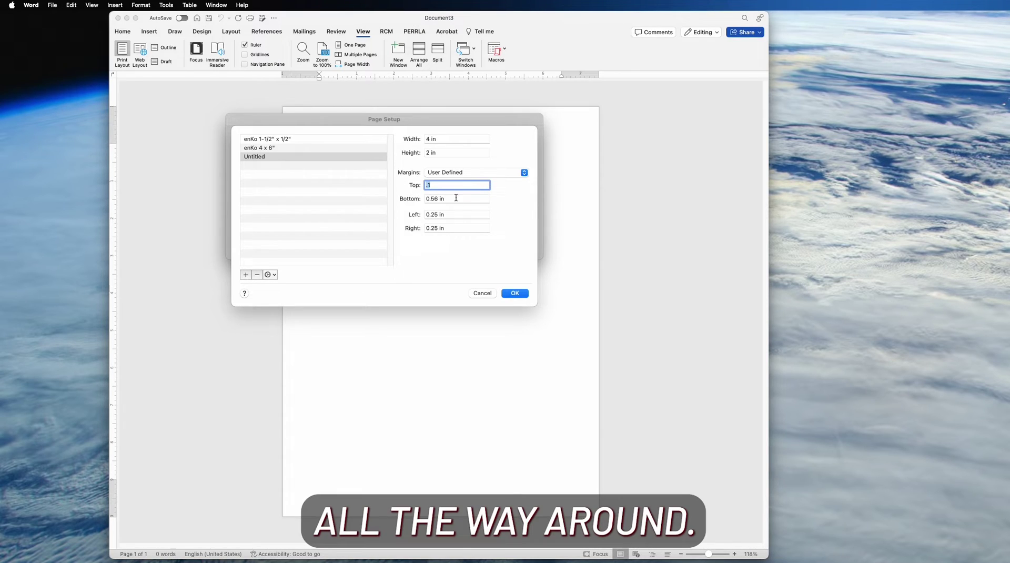
pyautogui.press('Tab')
pyautogui.write('.1')
pyautogui.press('Tab')
pyautogui.write('.1')
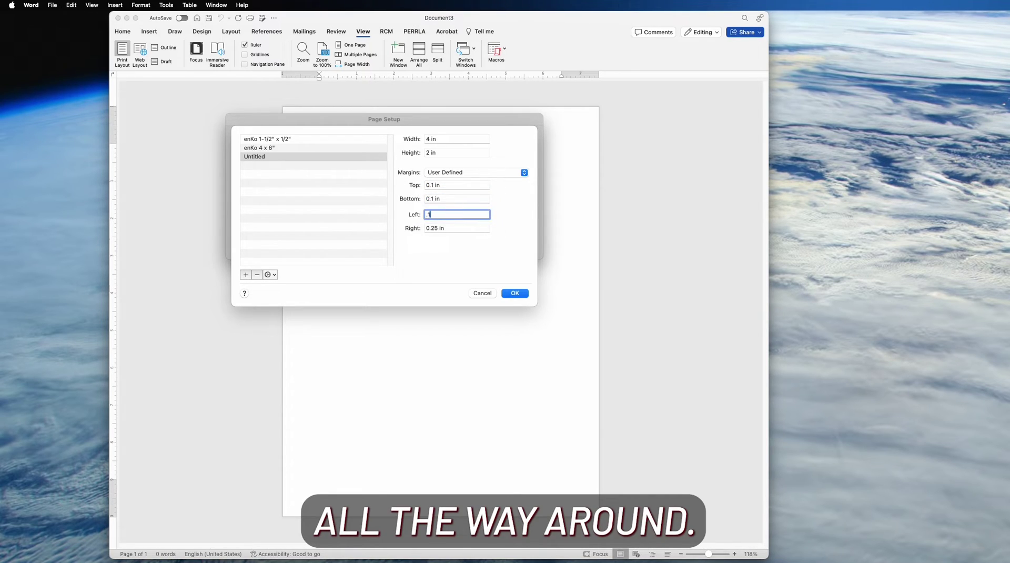
pyautogui.press('Tab')
pyautogui.write('.1')
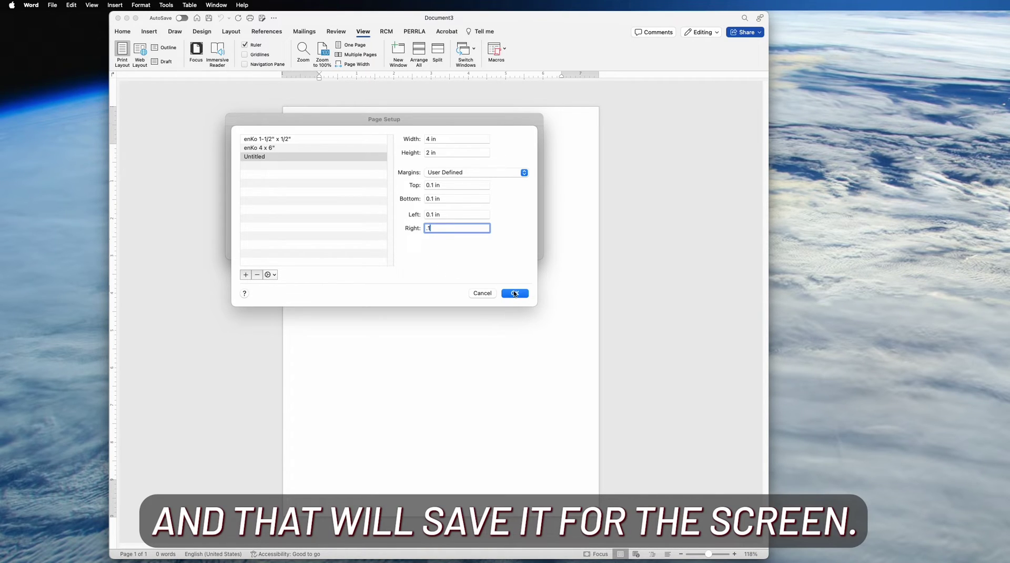
# - Name the custom size '4 x 2 (.1 margin)' and apply it to Document3
pyautogui.click(245, 156)
pyautogui.click(258, 156)
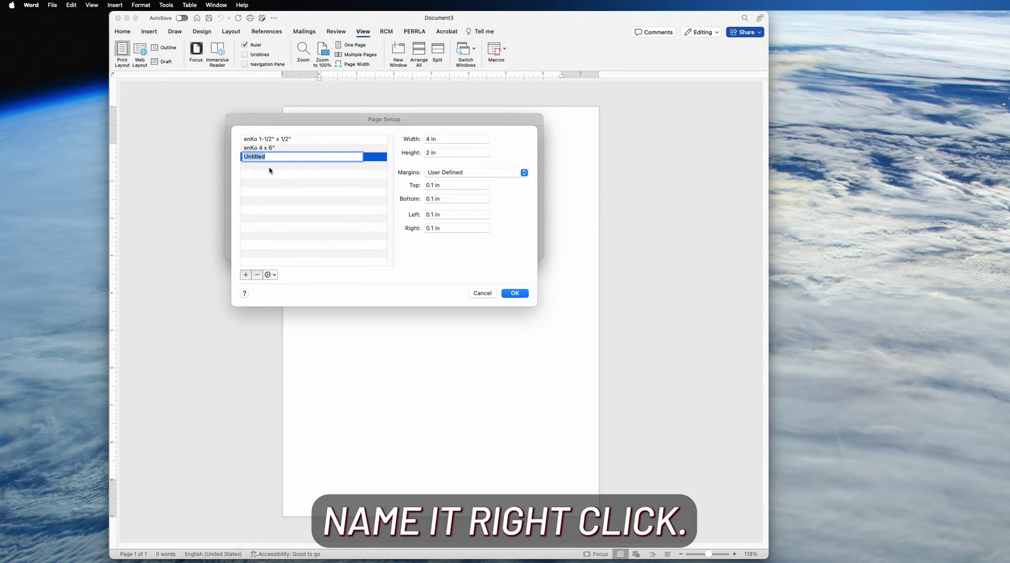
pyautogui.write('4 x')
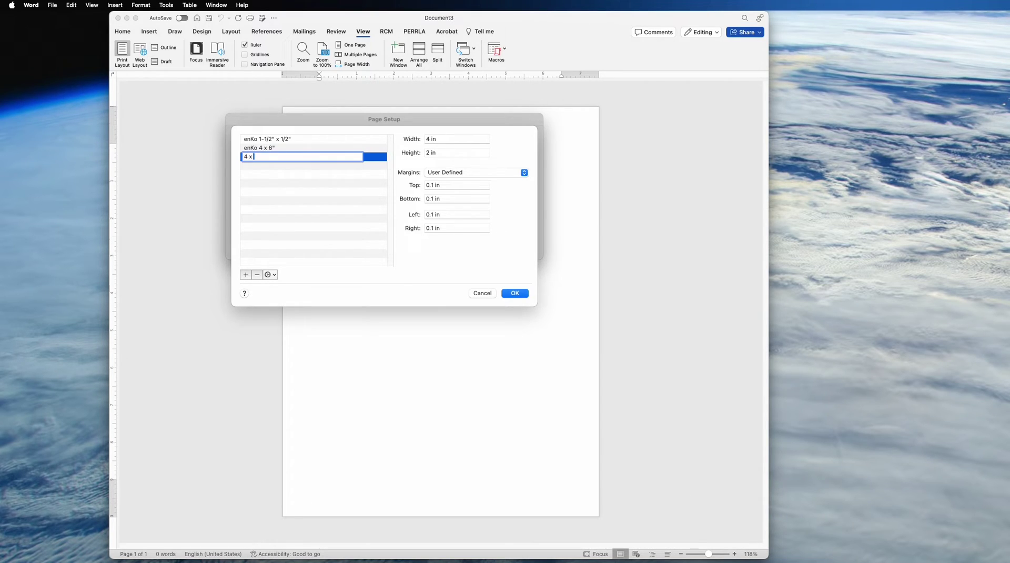
pyautogui.write(' 2')
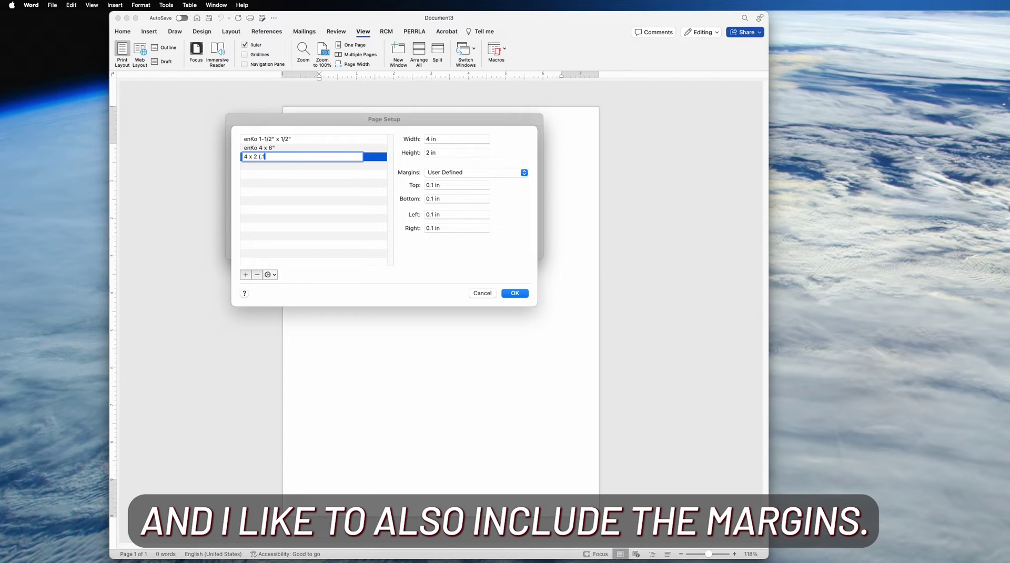
pyautogui.write(' (.1 margin')
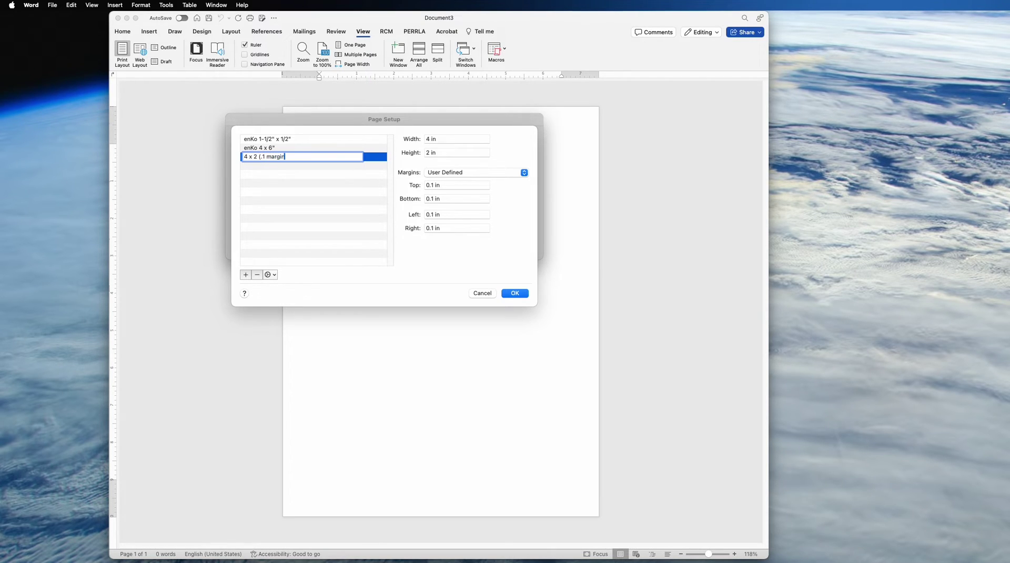
pyautogui.write(')')
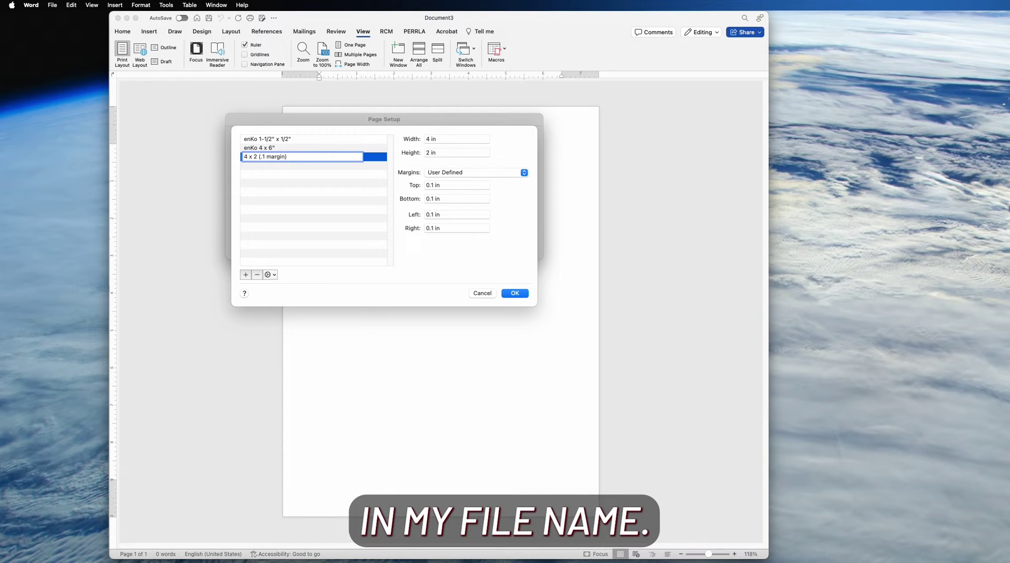
pyautogui.press('Return')
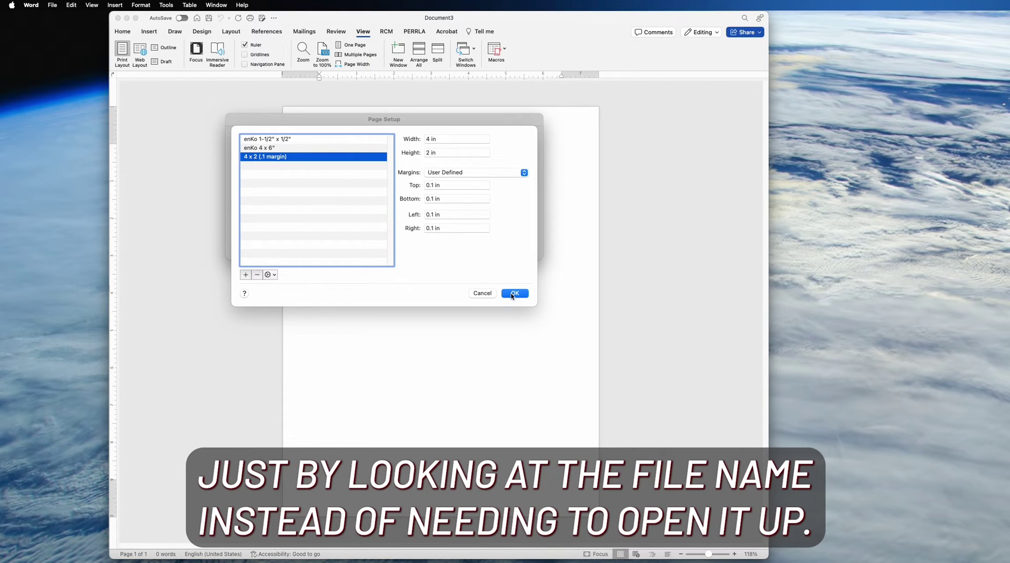
pyautogui.click(515, 293)
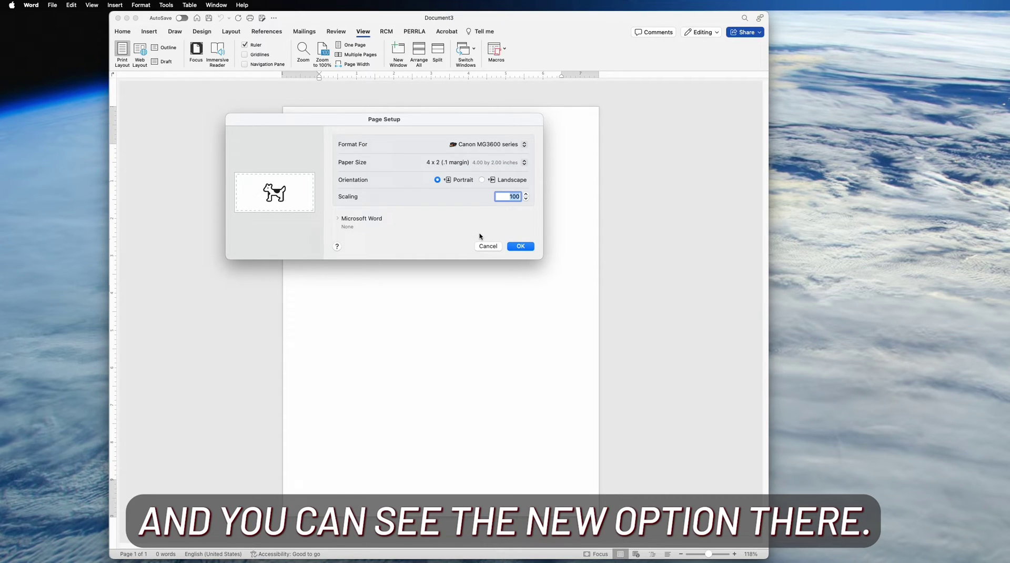
pyautogui.click(527, 247)
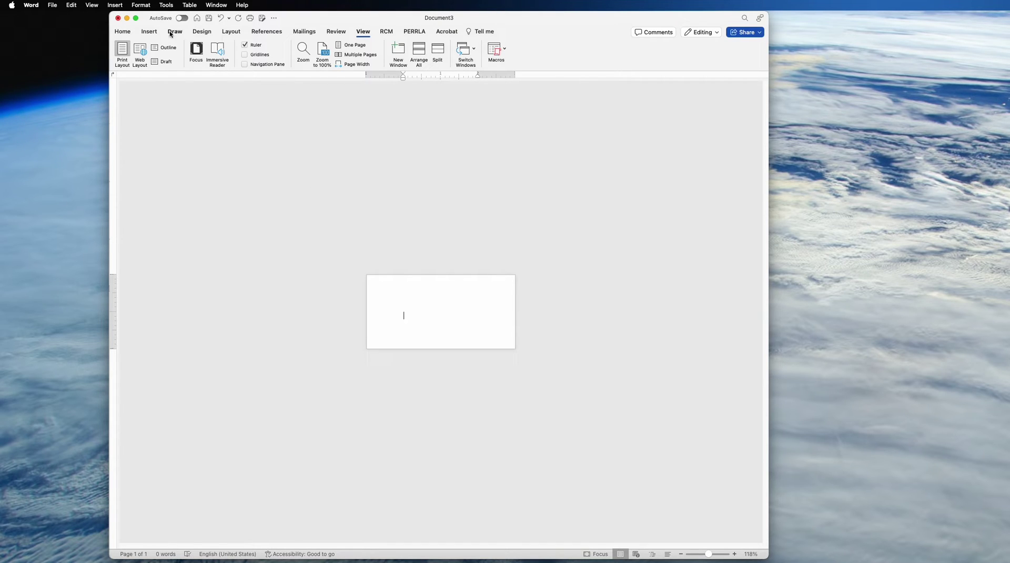
# - Enter 0.1-inch top, bottom, left and right margins in the Custom Margins dialog
pyautogui.click(225, 34)
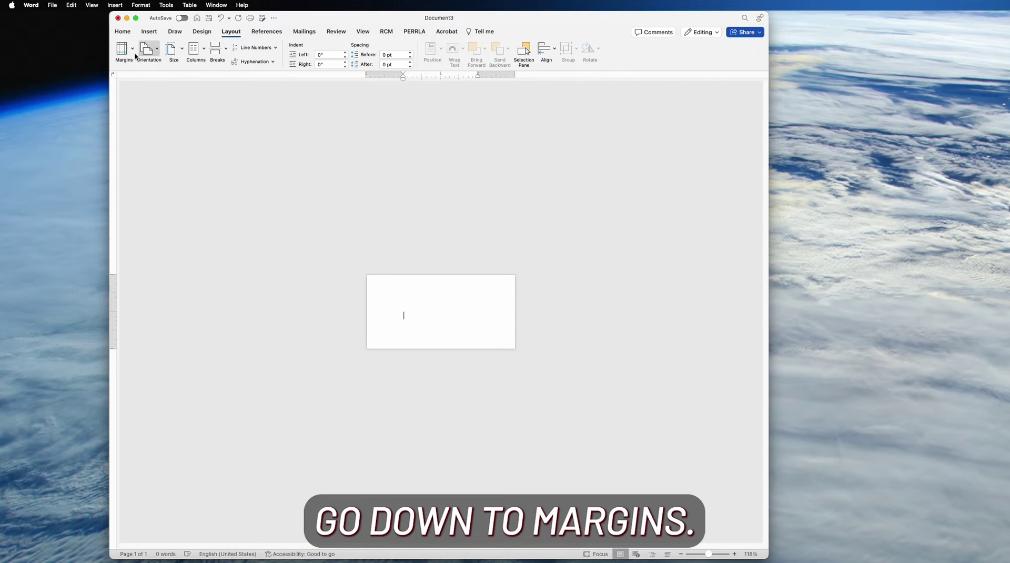
pyautogui.click(122, 49)
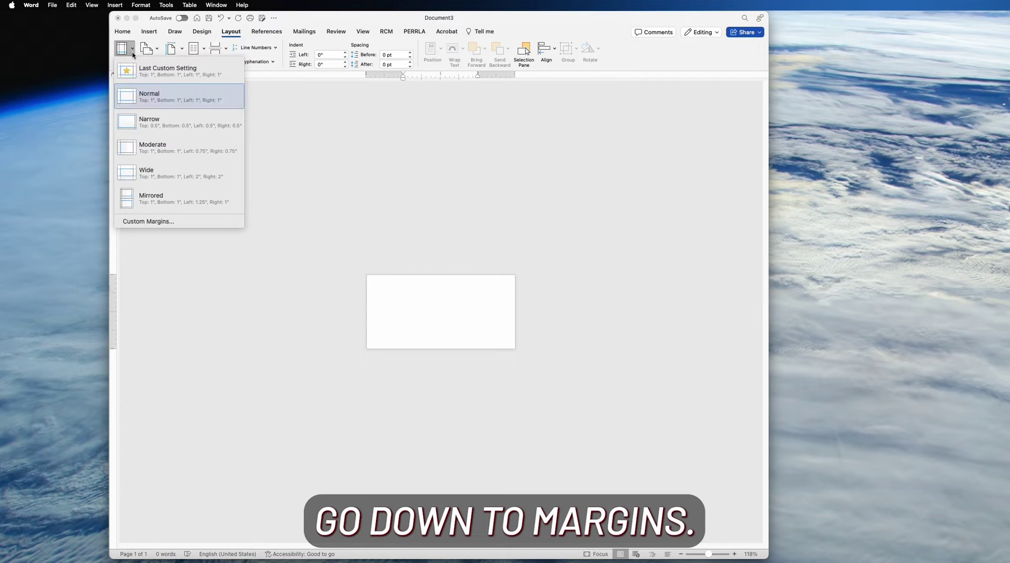
pyautogui.click(159, 221)
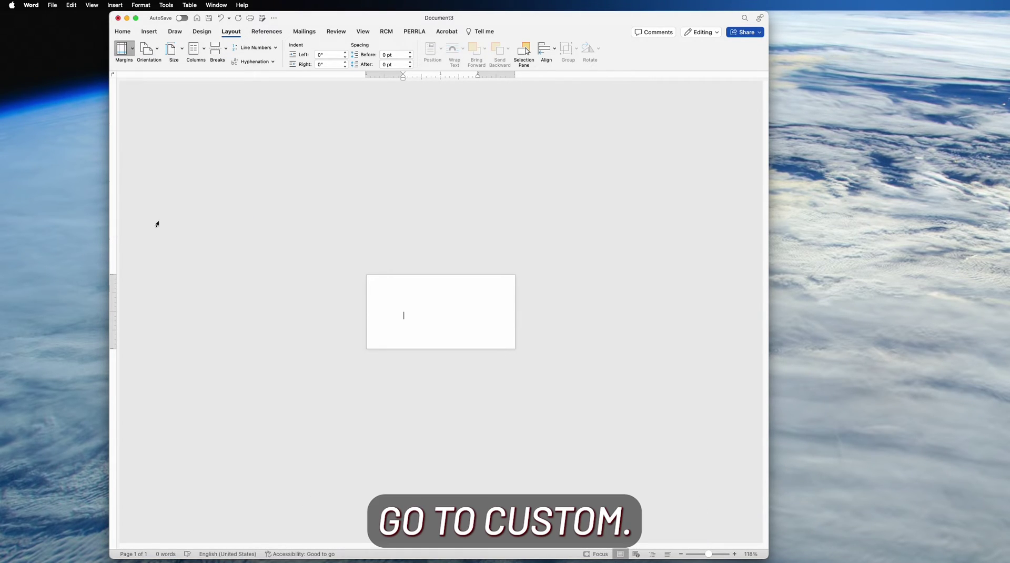
pyautogui.moveTo(693, 107); pyautogui.dragTo(383, 110)
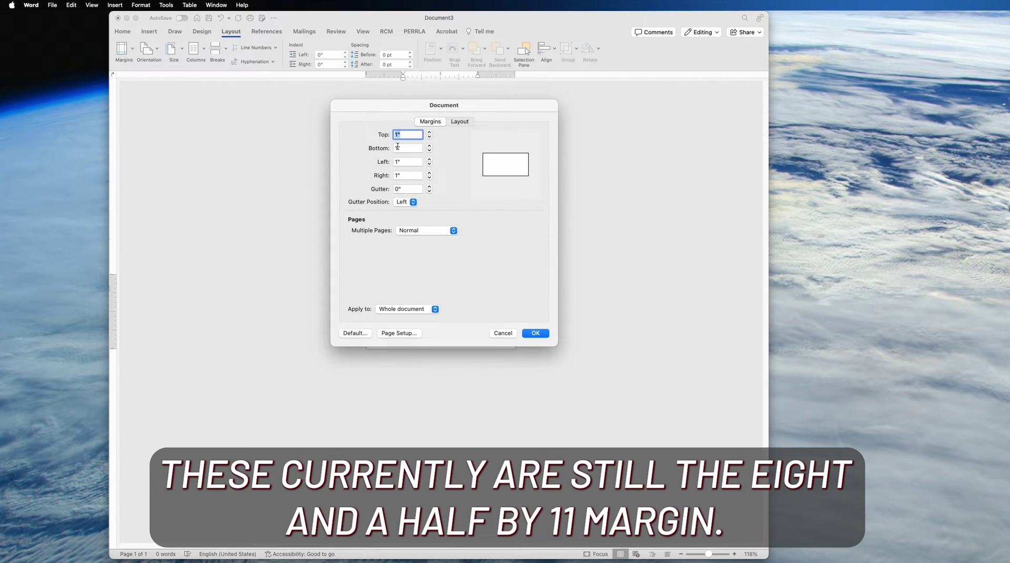
pyautogui.write('.1')
pyautogui.press('Tab')
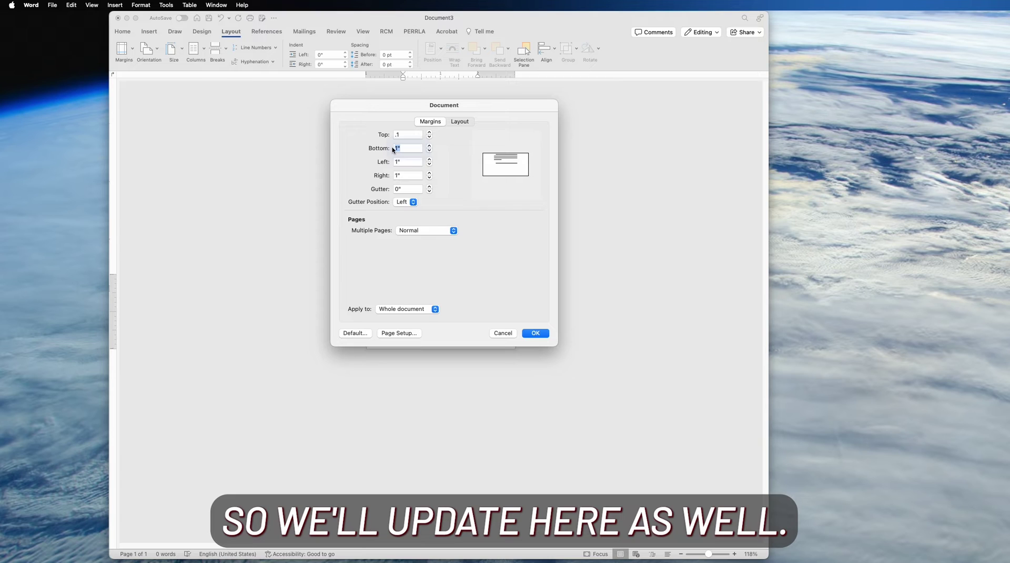
pyautogui.write('.1')
pyautogui.press('Tab')
pyautogui.write('.1')
pyautogui.press('Tab')
pyautogui.write('.1')
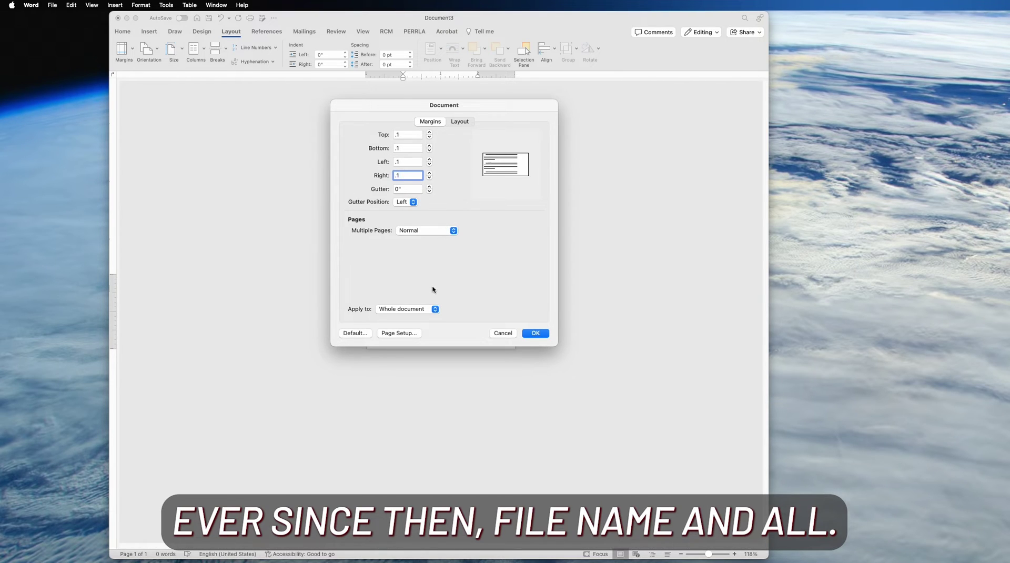
# - Set the page's vertical alignment to Center and apply the settings
pyautogui.click(458, 121)
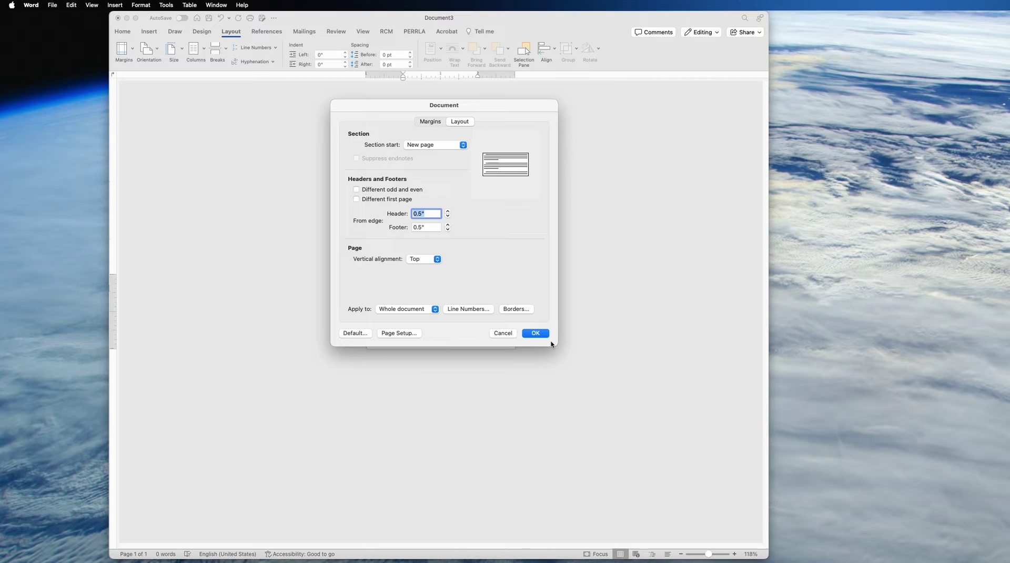
pyautogui.click(415, 263)
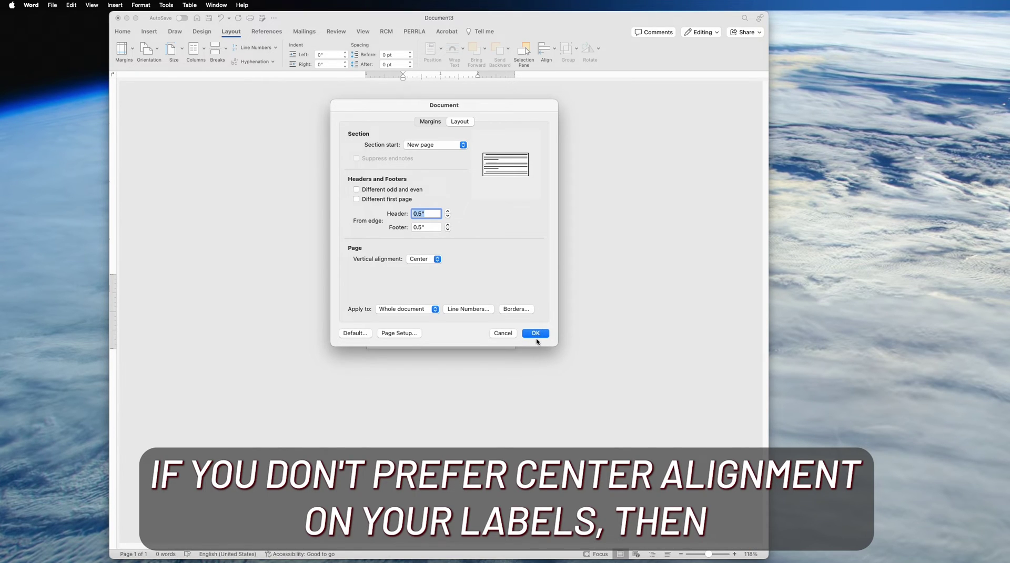
pyautogui.click(434, 259)
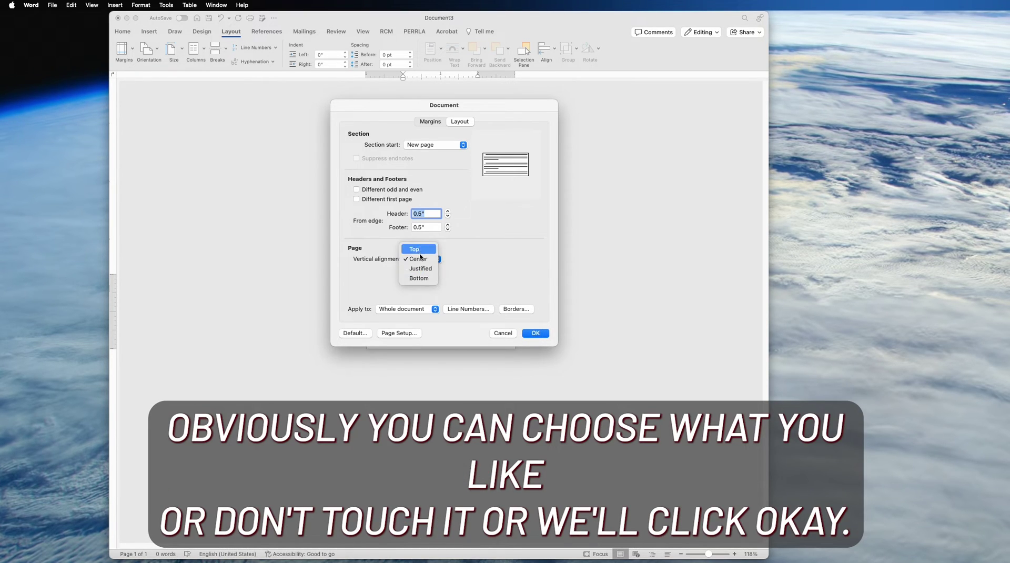
pyautogui.click(420, 258)
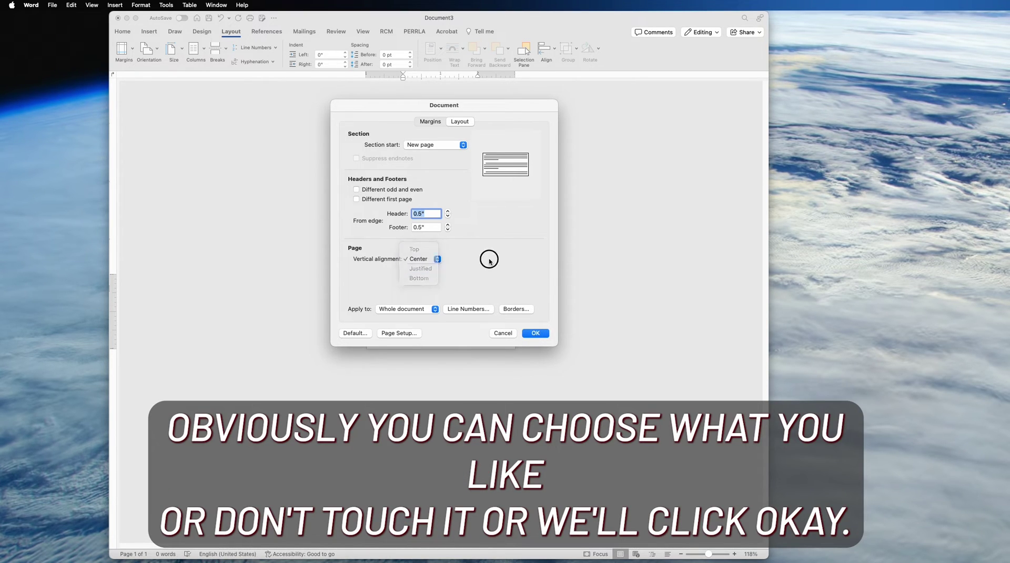
pyautogui.click(535, 333)
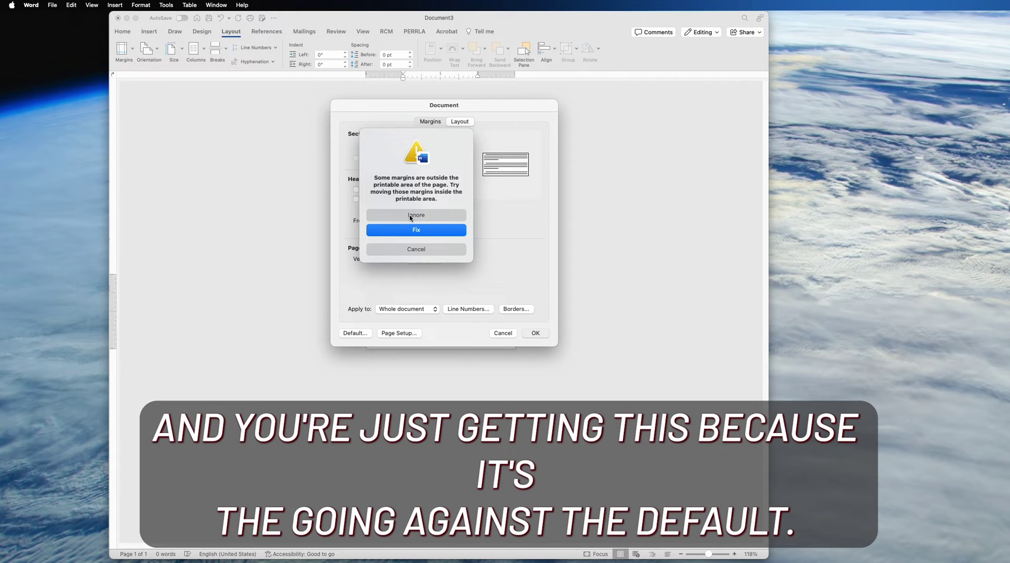
# - Ignore the printable-area warning, zoom in, and show gridlines on the label page
pyautogui.click(415, 215)
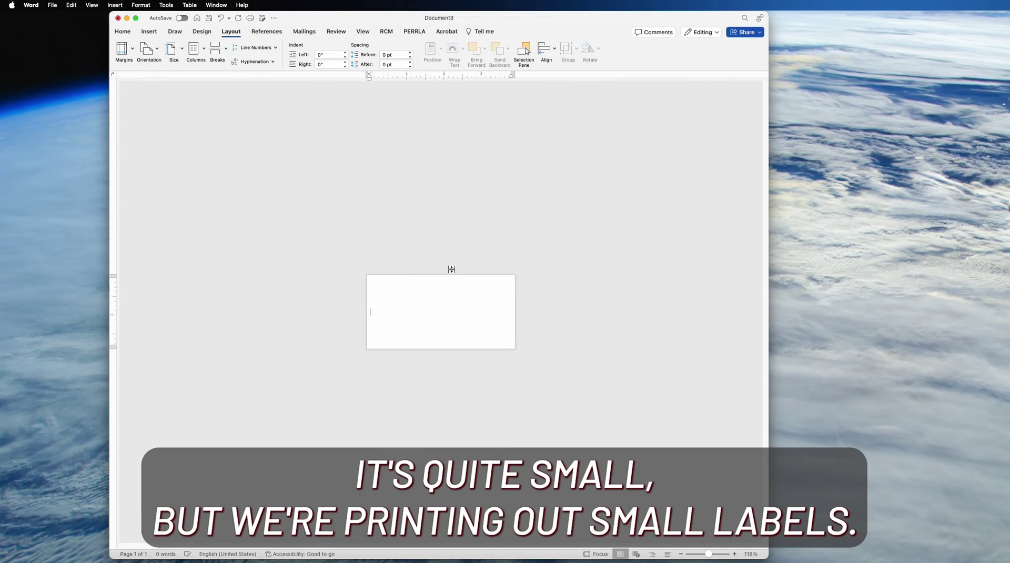
pyautogui.scroll(2, 460, 242)
pyautogui.scroll(5, 459, 242)
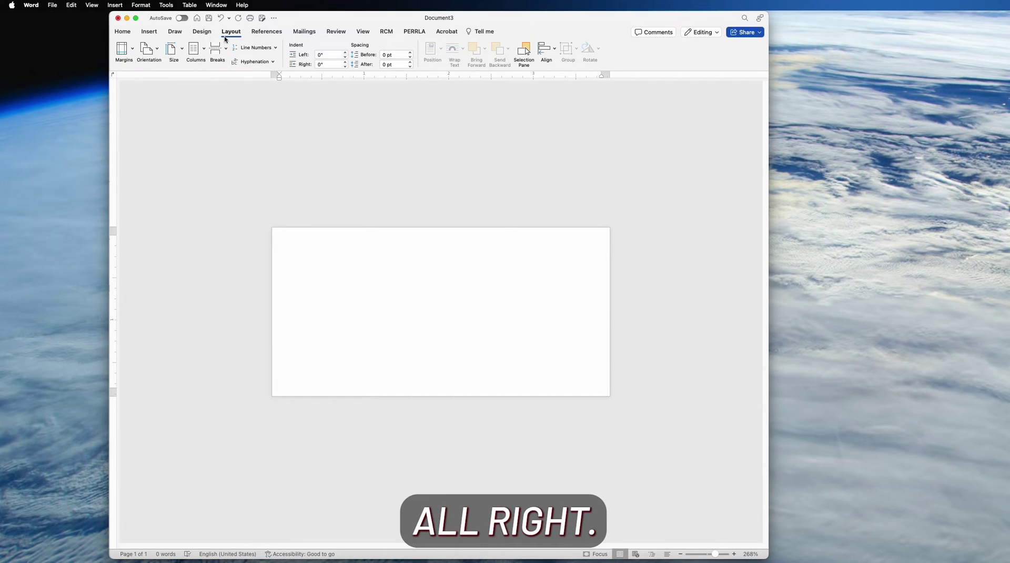
pyautogui.click(357, 33)
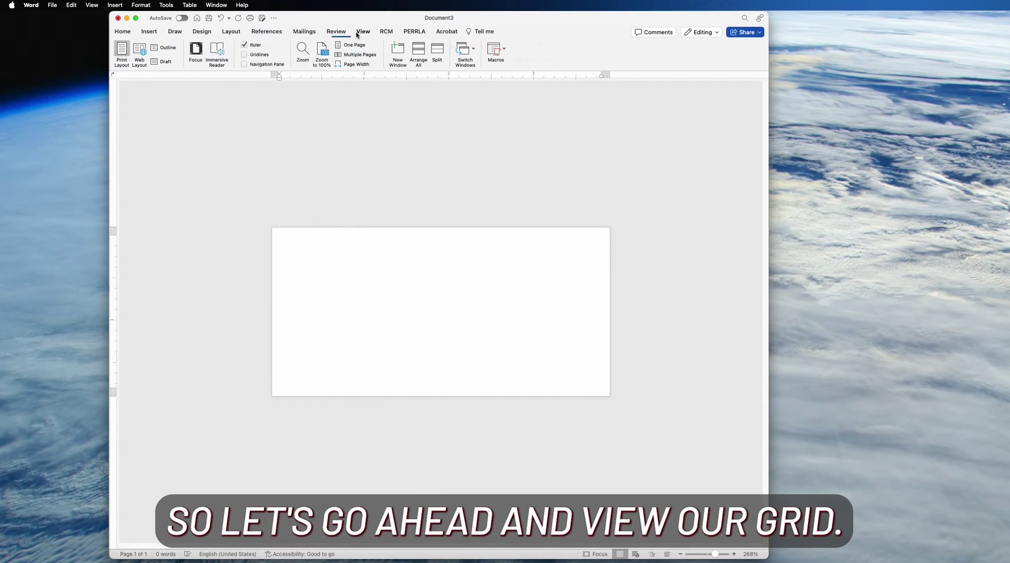
pyautogui.click(249, 54)
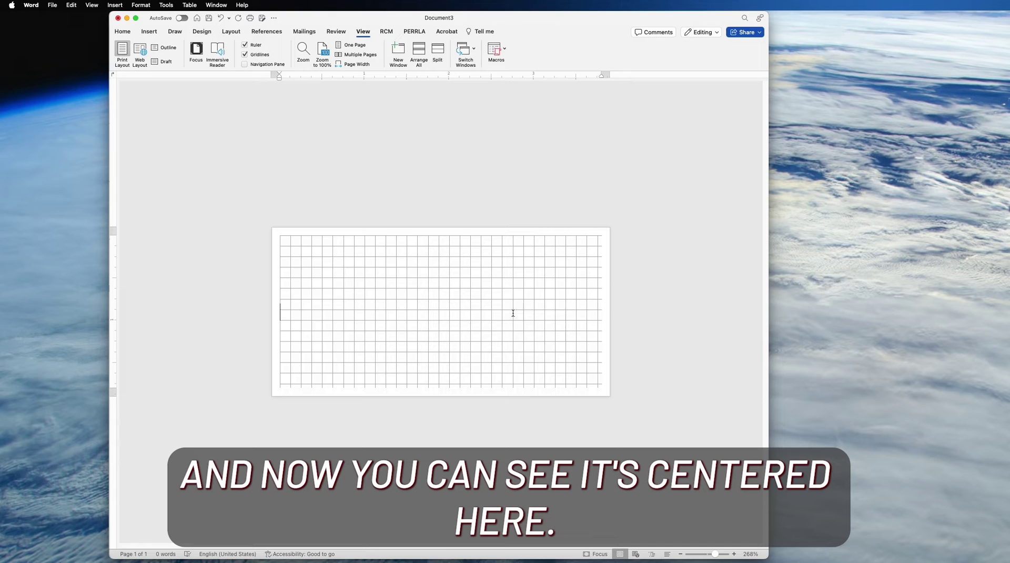
# - Type CANDLES in capital letters on the label and select it
pyautogui.click(120, 34)
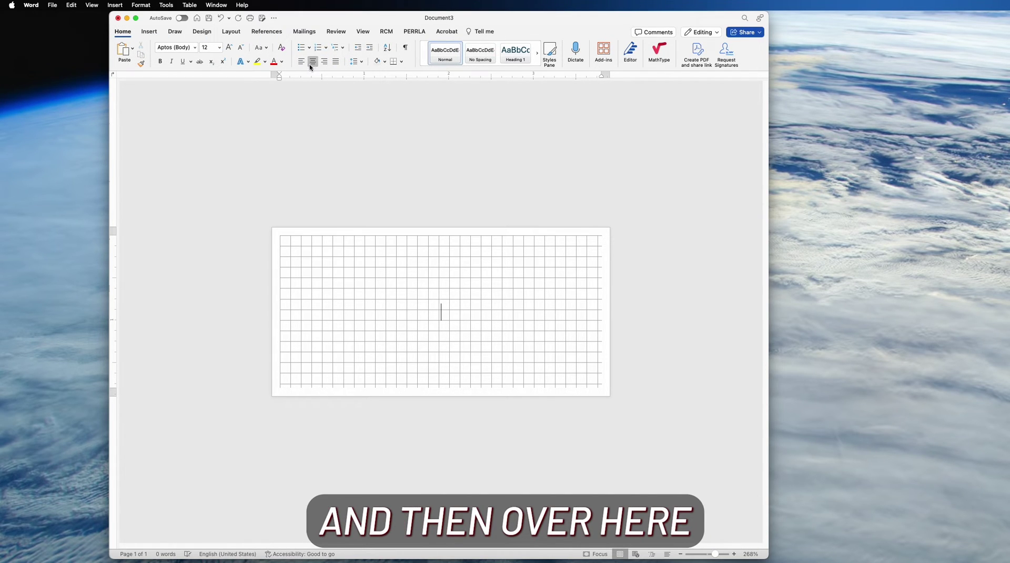
pyautogui.press('capslock')
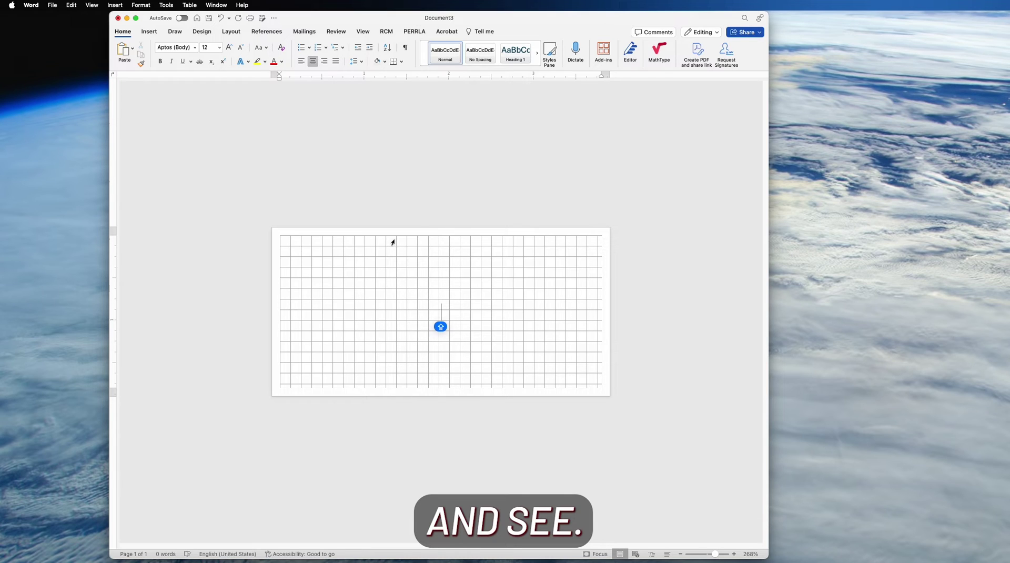
pyautogui.write('CANDLES')
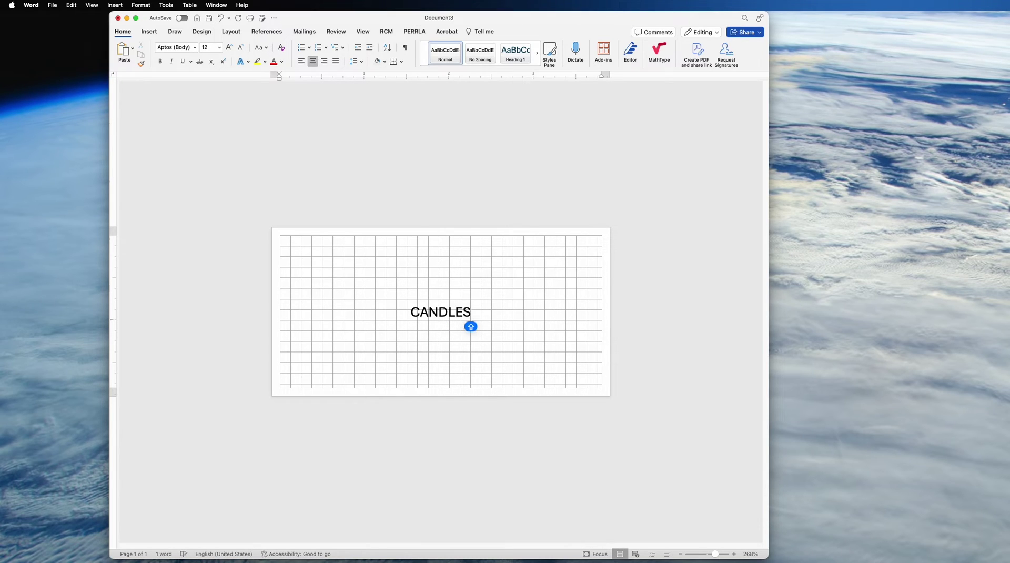
pyautogui.press('super+a')
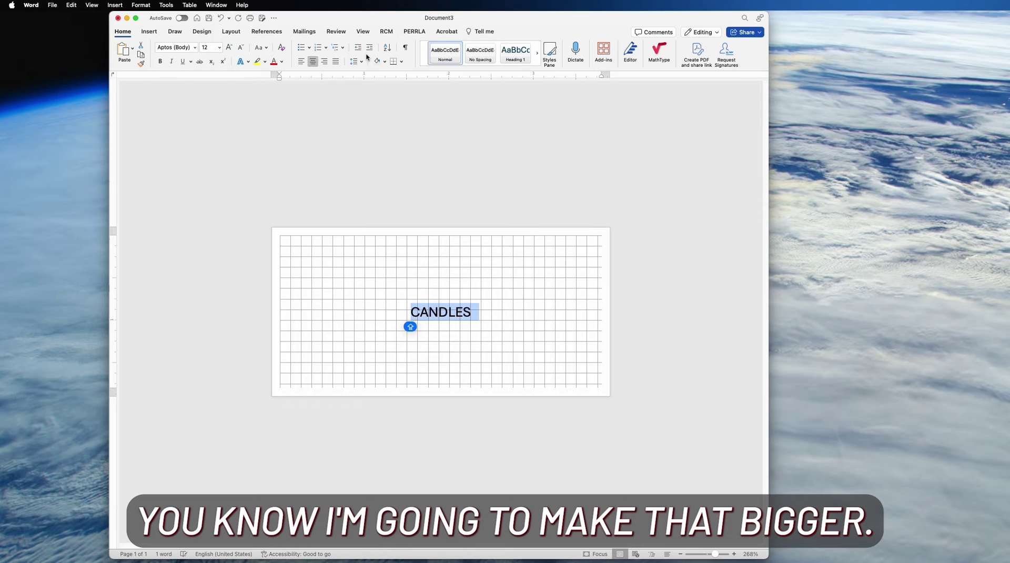
# - Enlarge CANDLES toward 80 pt, then shrink it back to 36 pt
pyautogui.click(230, 46)
pyautogui.click(229, 47)
pyautogui.click(229, 47)
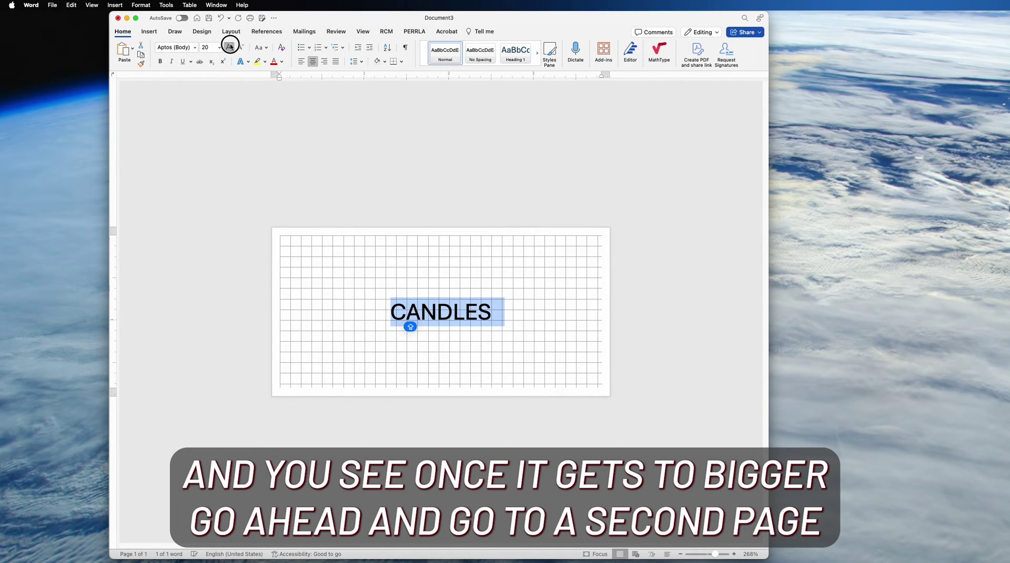
pyautogui.click(229, 47)
pyautogui.click(230, 47)
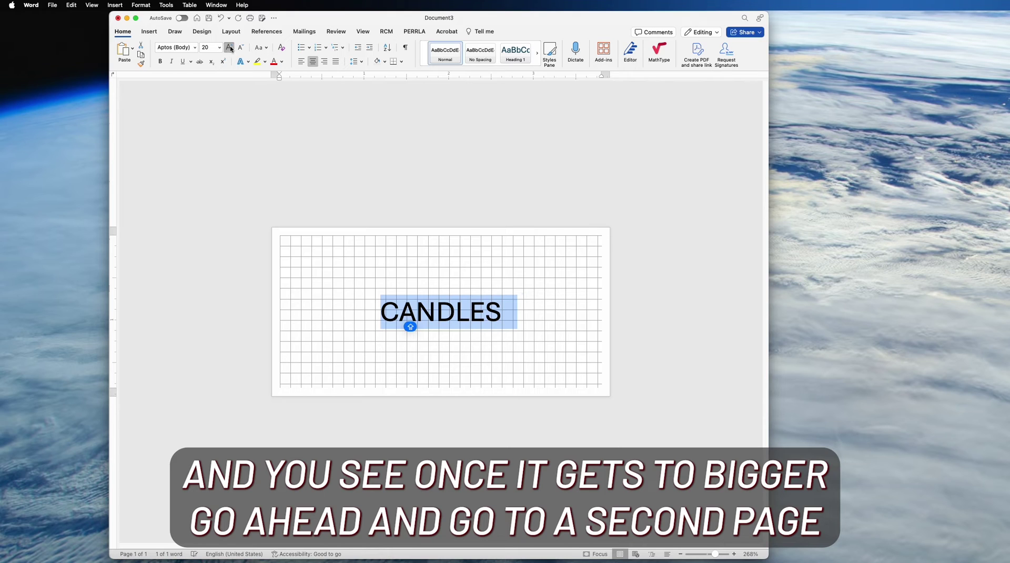
pyautogui.click(229, 46)
pyautogui.click(229, 47)
pyautogui.click(229, 46)
pyautogui.click(229, 47)
pyautogui.click(229, 47)
pyautogui.click(229, 47)
pyautogui.click(229, 47)
pyautogui.click(229, 46)
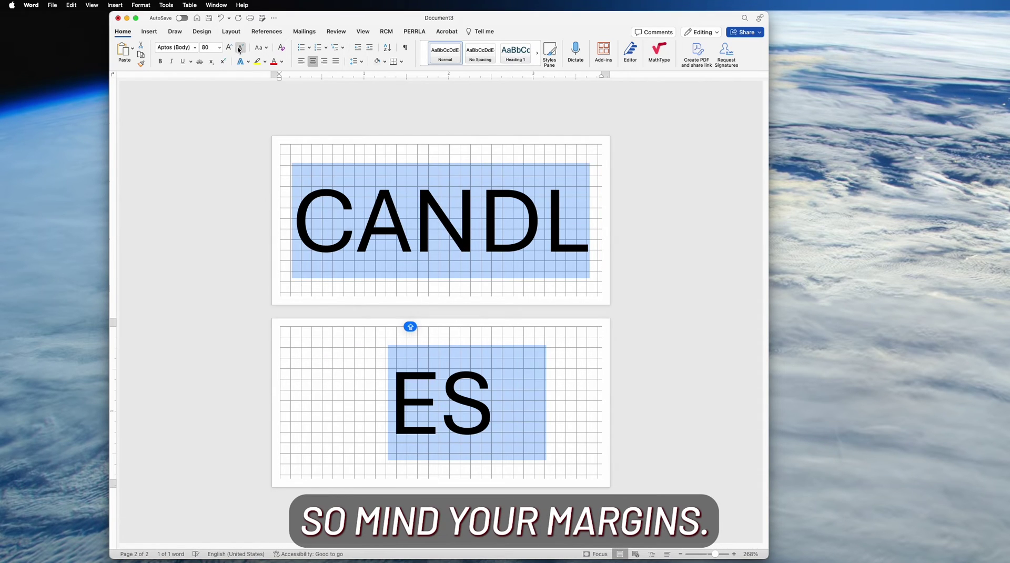
pyautogui.click(240, 47)
pyautogui.click(240, 48)
pyautogui.click(239, 48)
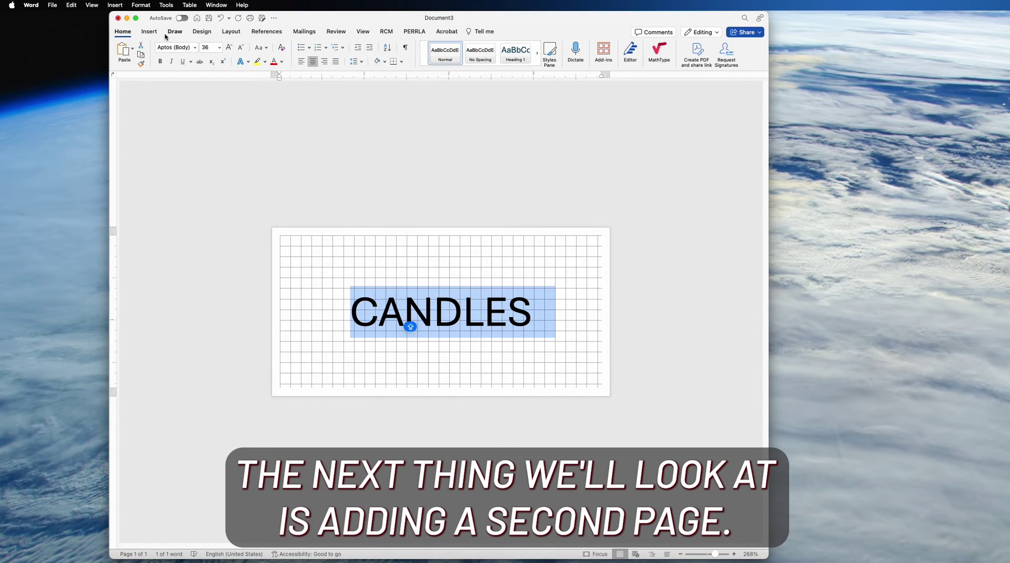
# - Insert four page breaks after CANDLES, giving five 4×2 label pages
pyautogui.click(548, 324)
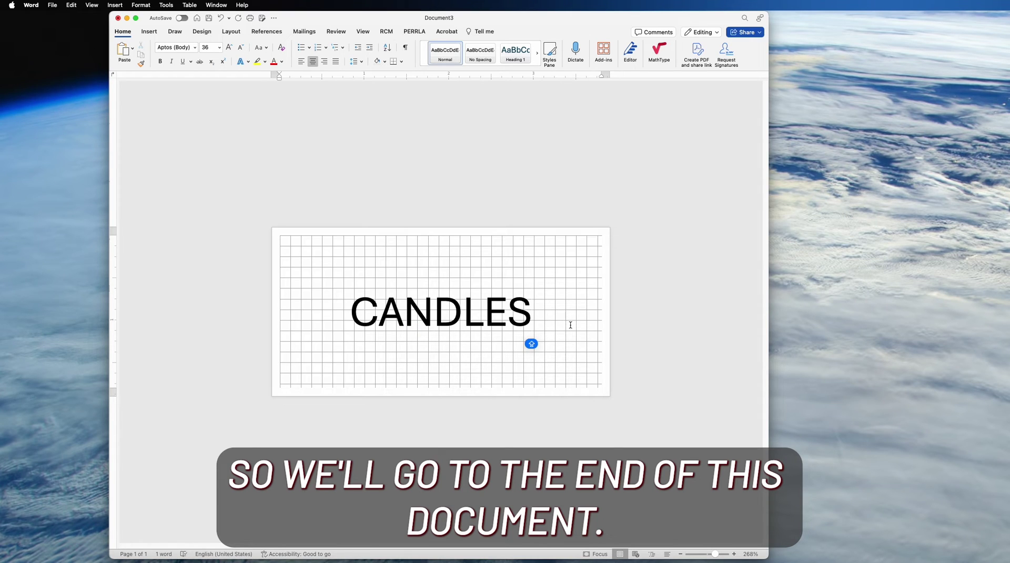
pyautogui.click(147, 31)
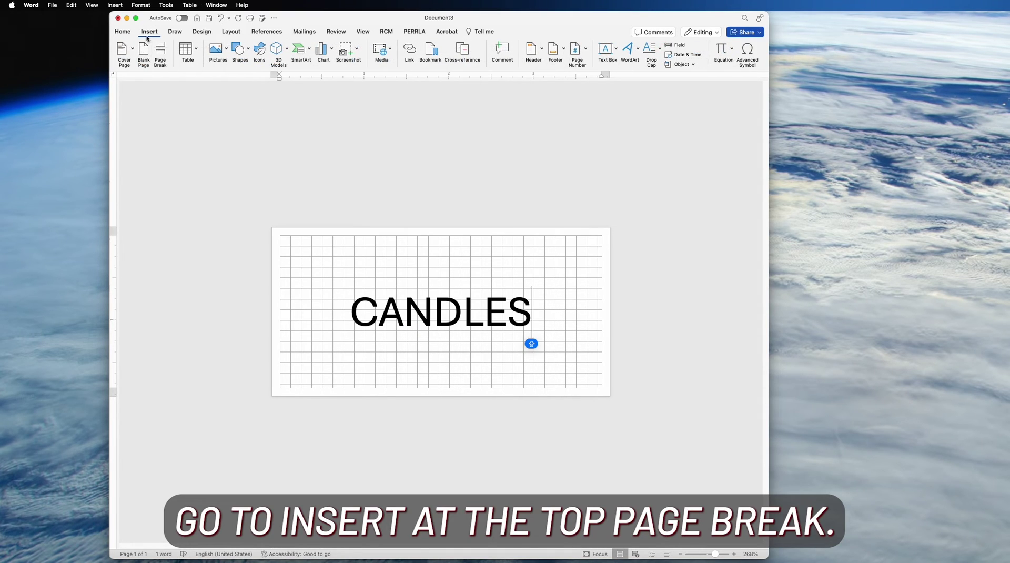
pyautogui.click(160, 52)
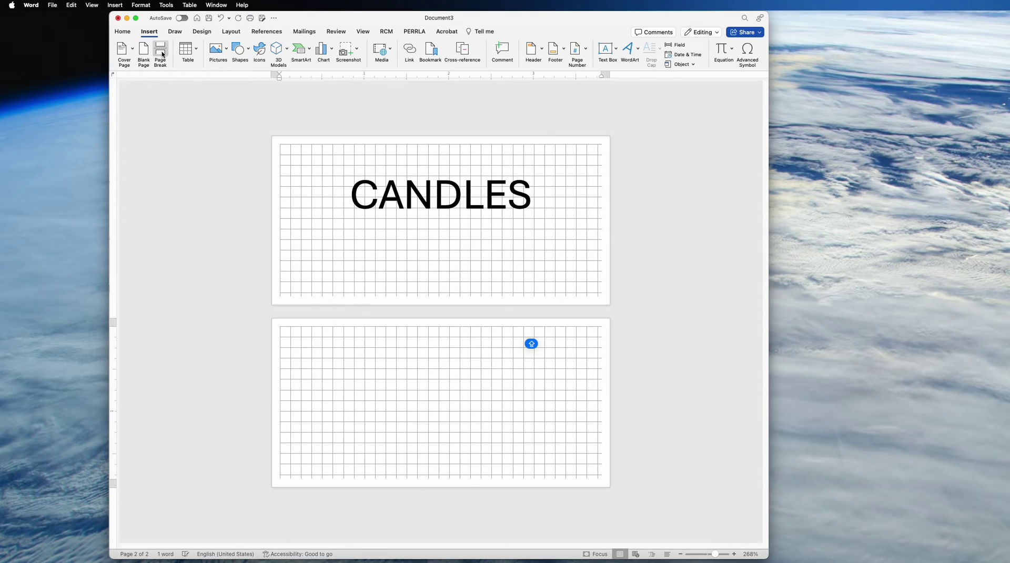
pyautogui.click(161, 55)
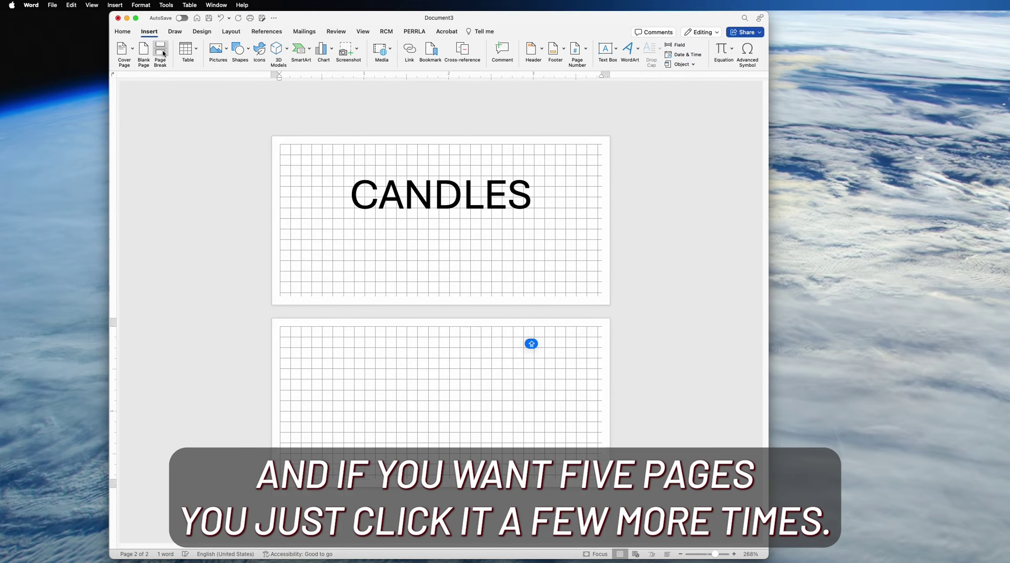
pyautogui.click(162, 53)
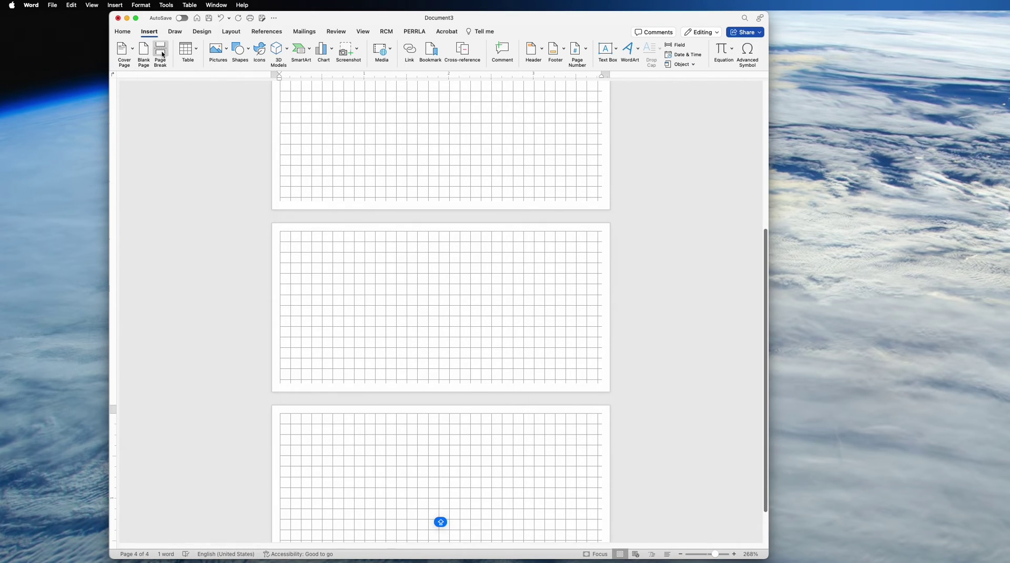
pyautogui.click(162, 54)
pyautogui.scroll(15, 566, 303)
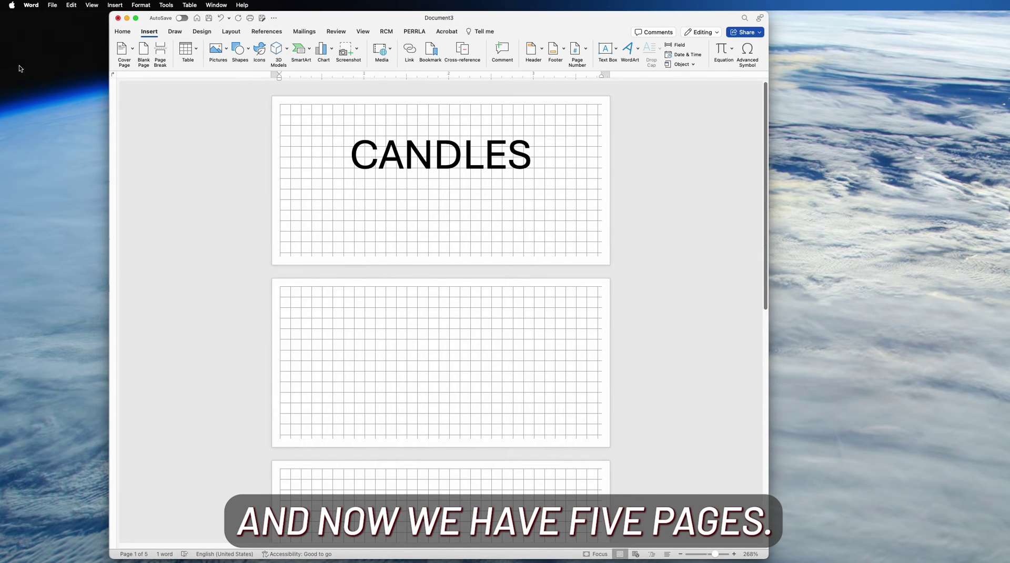
# - Return to the label document and choose to save it as a Word template
pyautogui.click(497, 164)
pyautogui.click(451, 173)
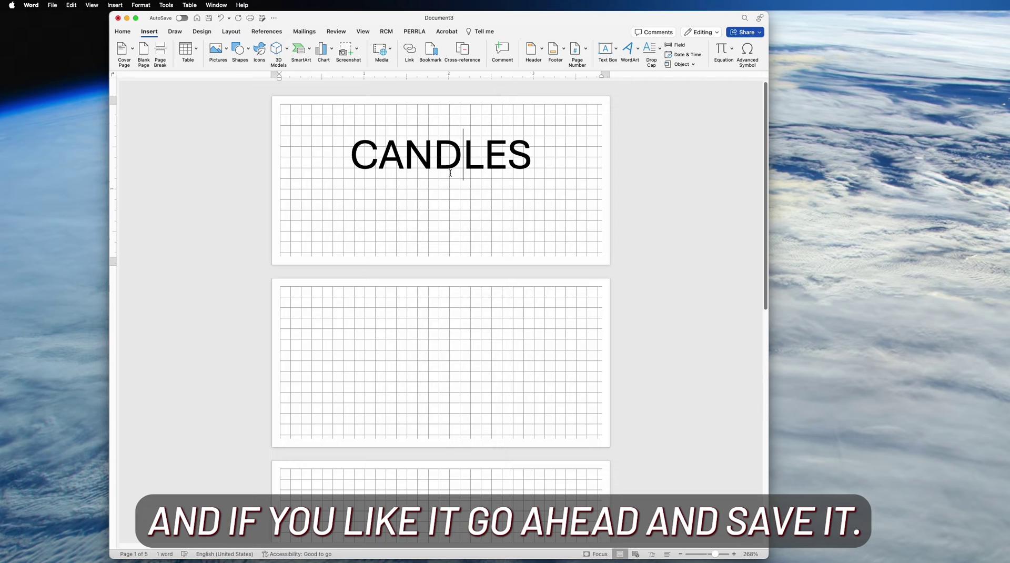
pyautogui.click(52, 4)
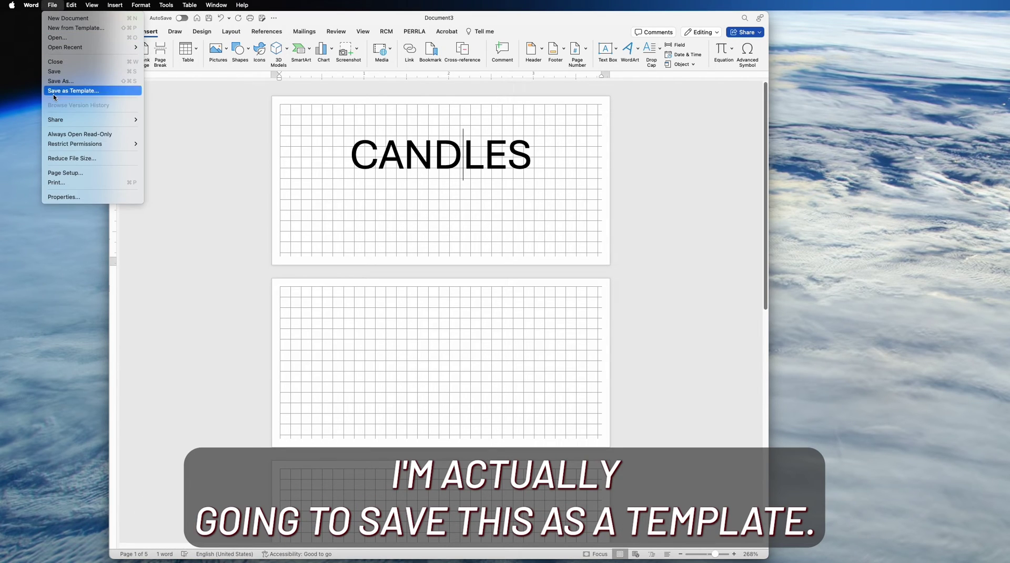
pyautogui.click(95, 94)
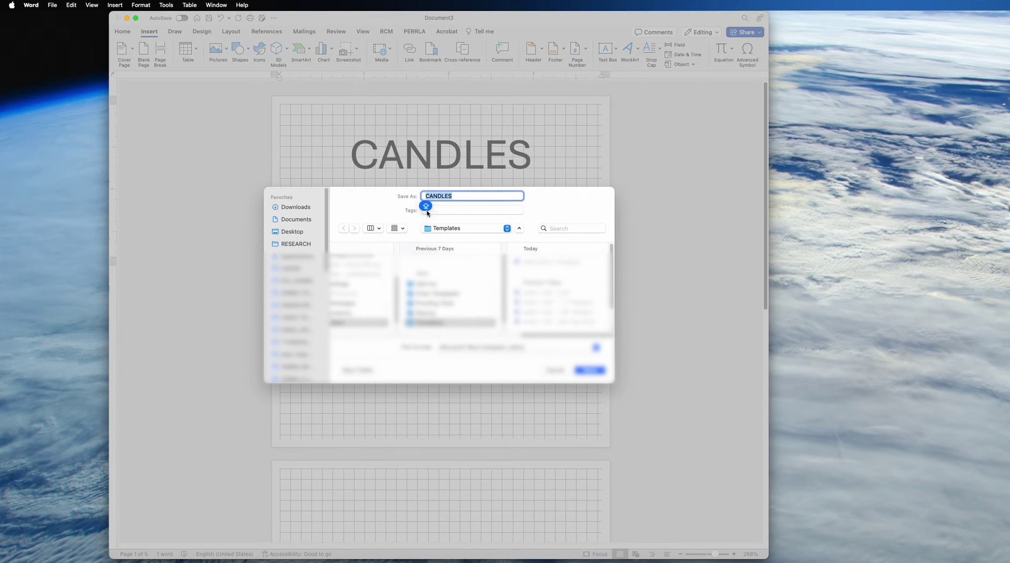
# - Replace the file name with '4x2 (.1 Margin x5)' in the Templates folder
pyautogui.click(482, 196)
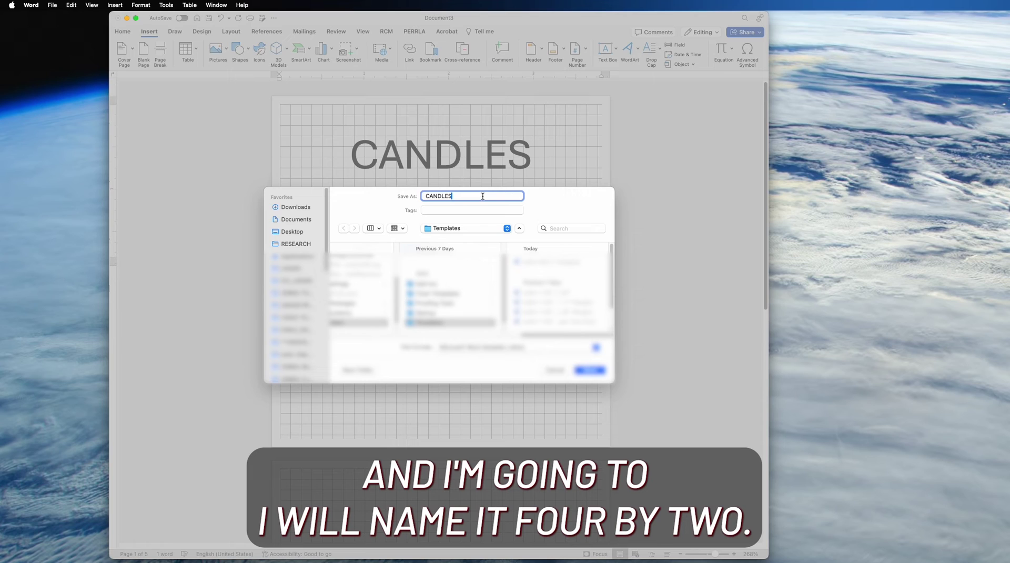
pyautogui.doubleClick(483, 196)
pyautogui.write('4X2')
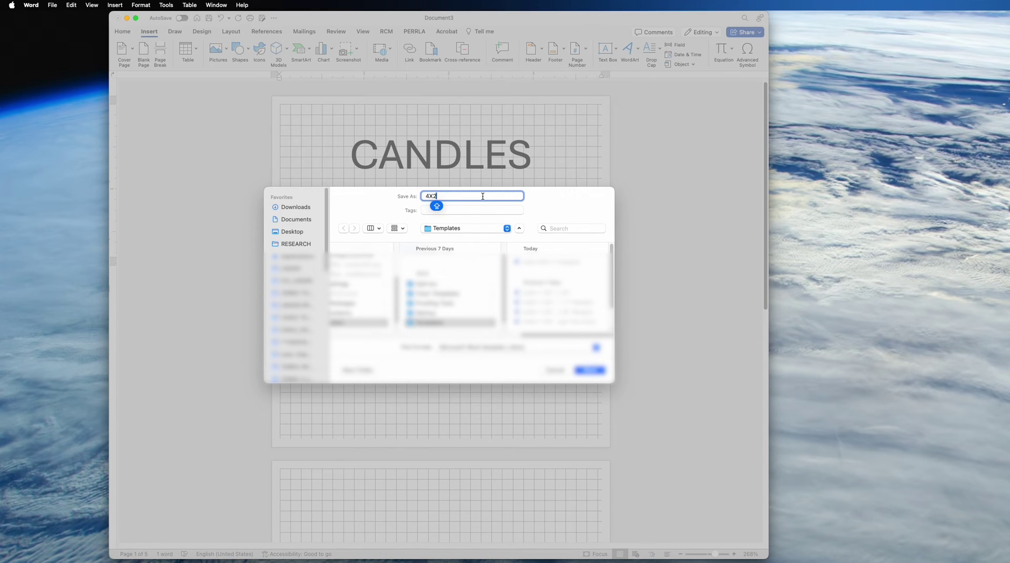
pyautogui.press('BackSpace')
pyautogui.press('BackSpace')
pyautogui.press('capslock')
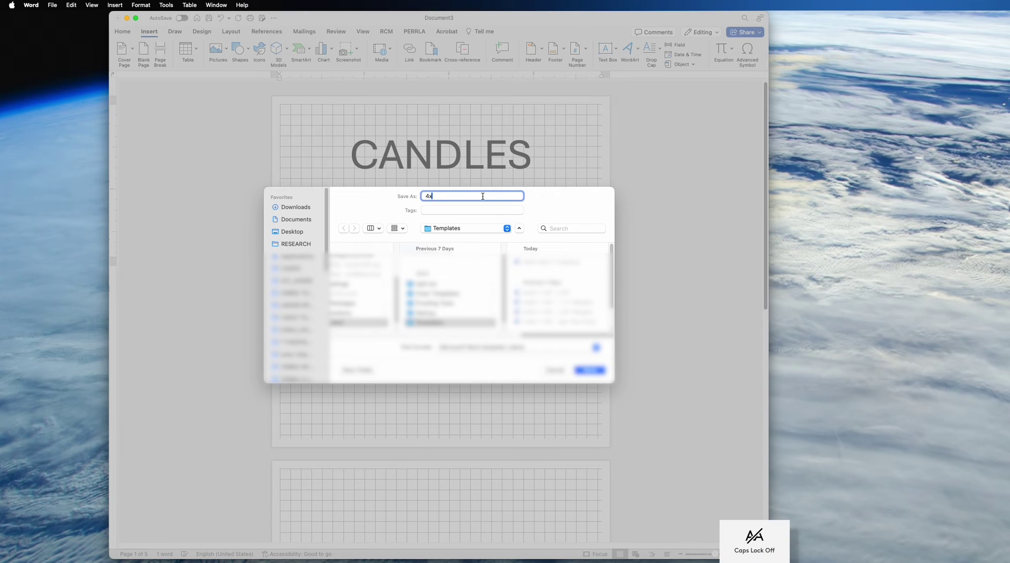
pyautogui.write('x2 (.1')
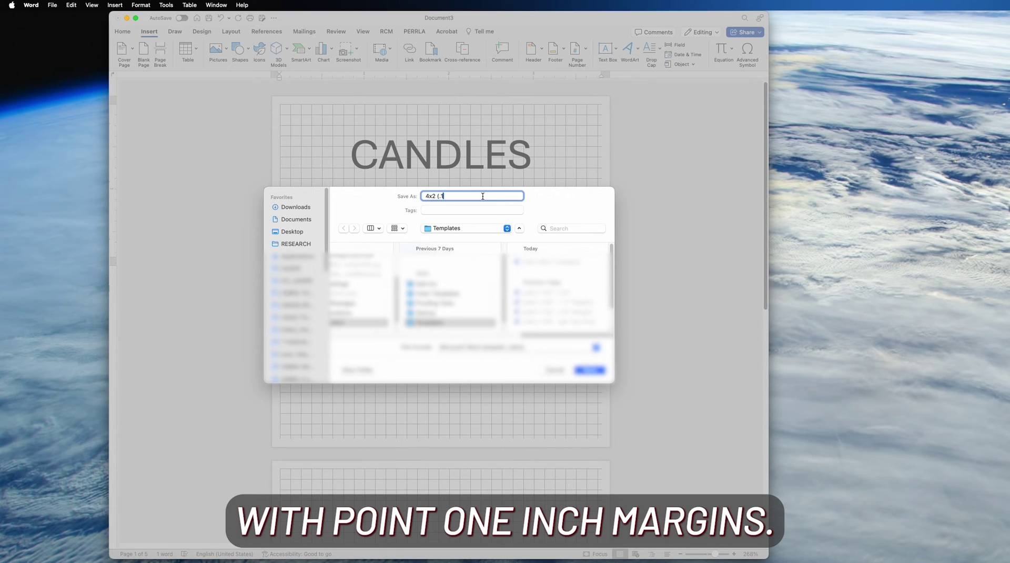
pyautogui.write(' Margin x')
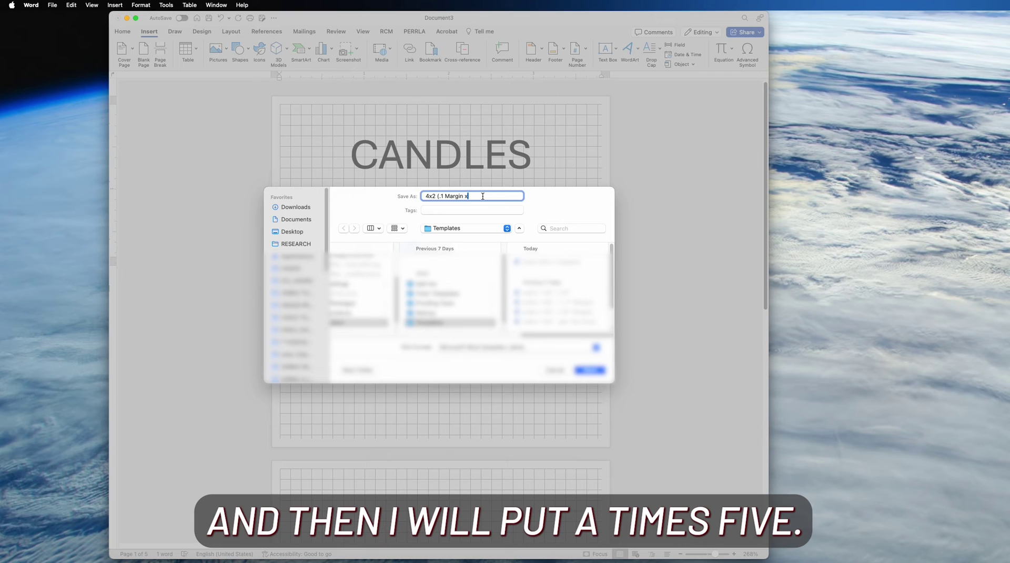
pyautogui.write('5)')
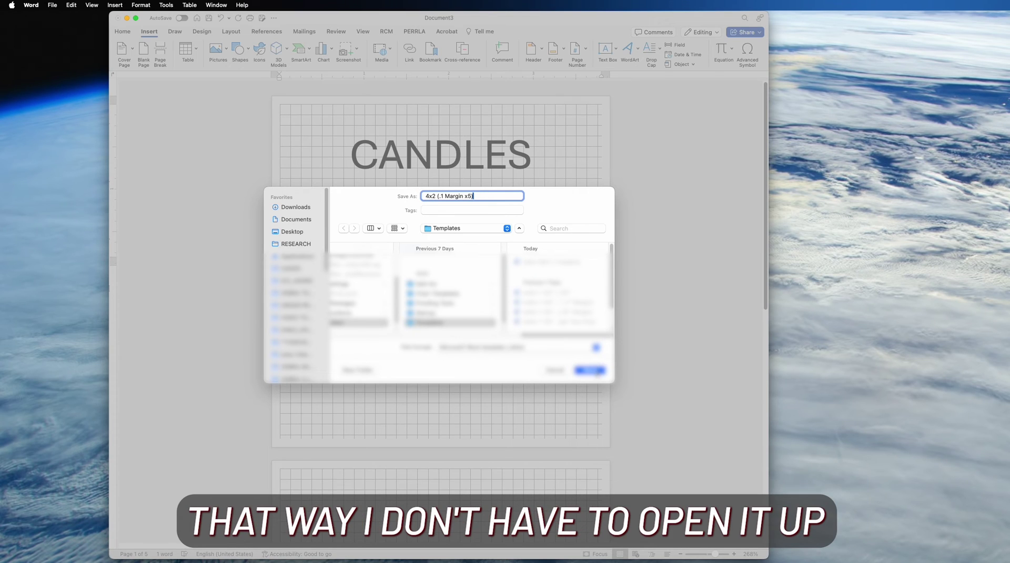
# - Save the template as '4x2 (.1 Margin x5)', then delete the blank pages after CANDLES, leaving two pages
pyautogui.click(593, 370)
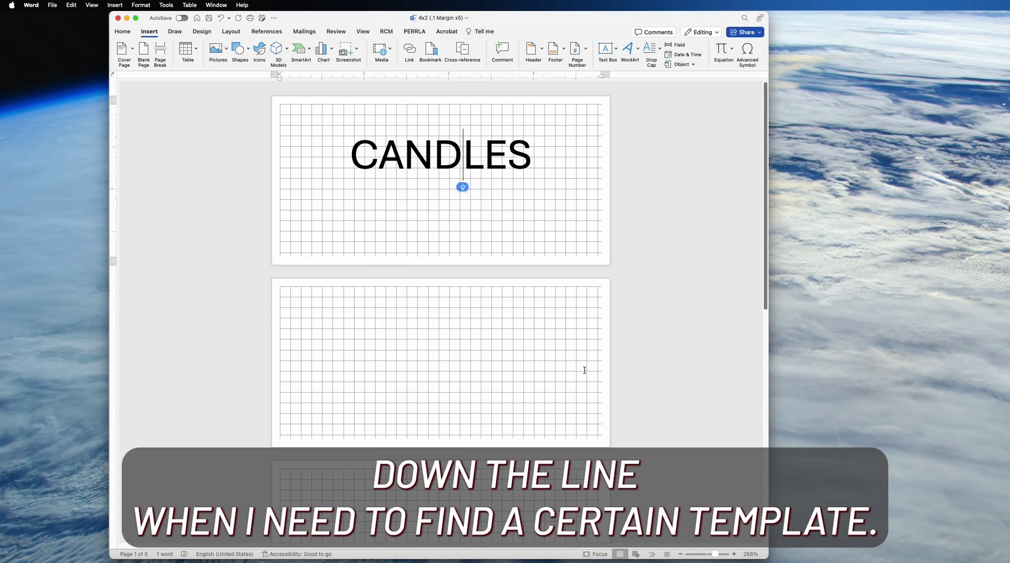
pyautogui.click(438, 212)
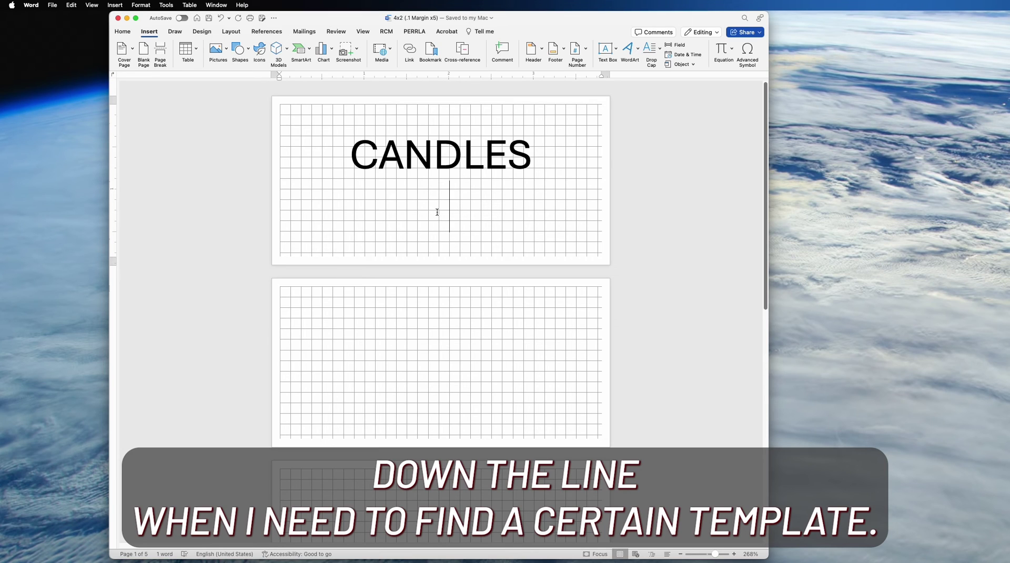
pyautogui.press('super+l')
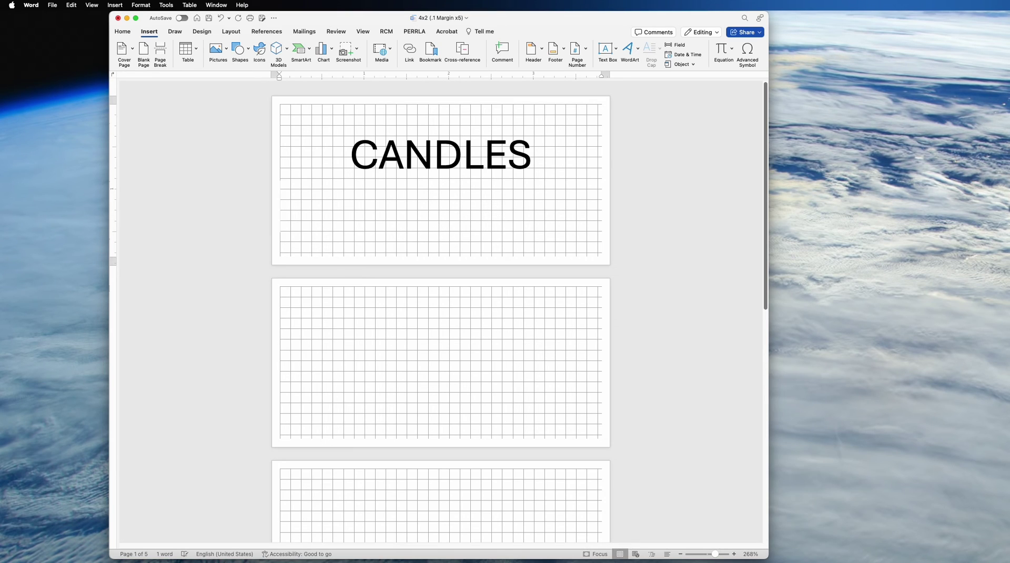
pyautogui.press('BackSpace')
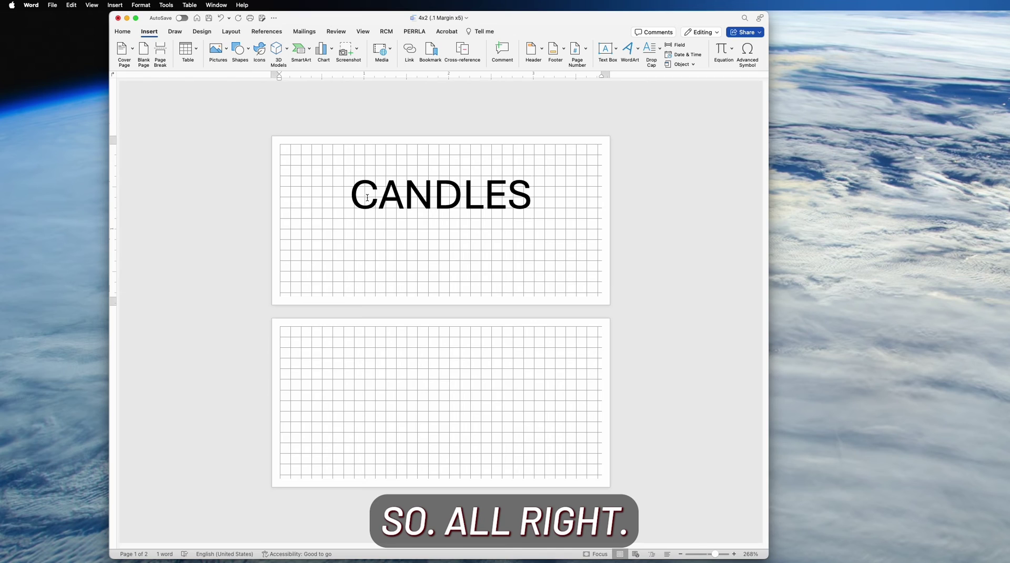